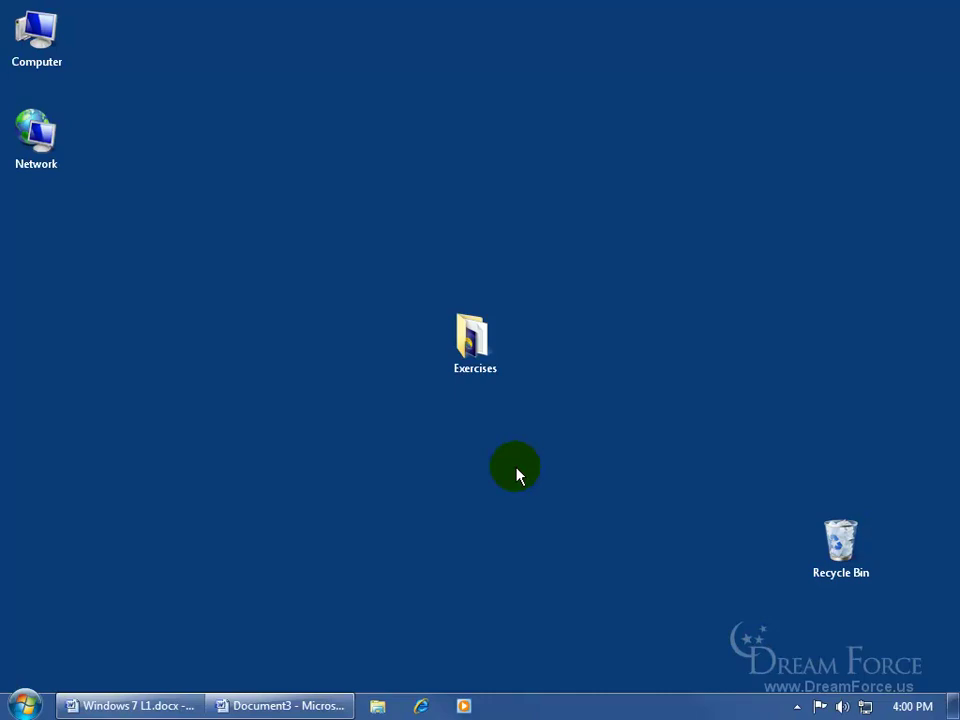
# Search for regedit in the Start menu and launch Registry Editor
pyautogui.click(28, 700)
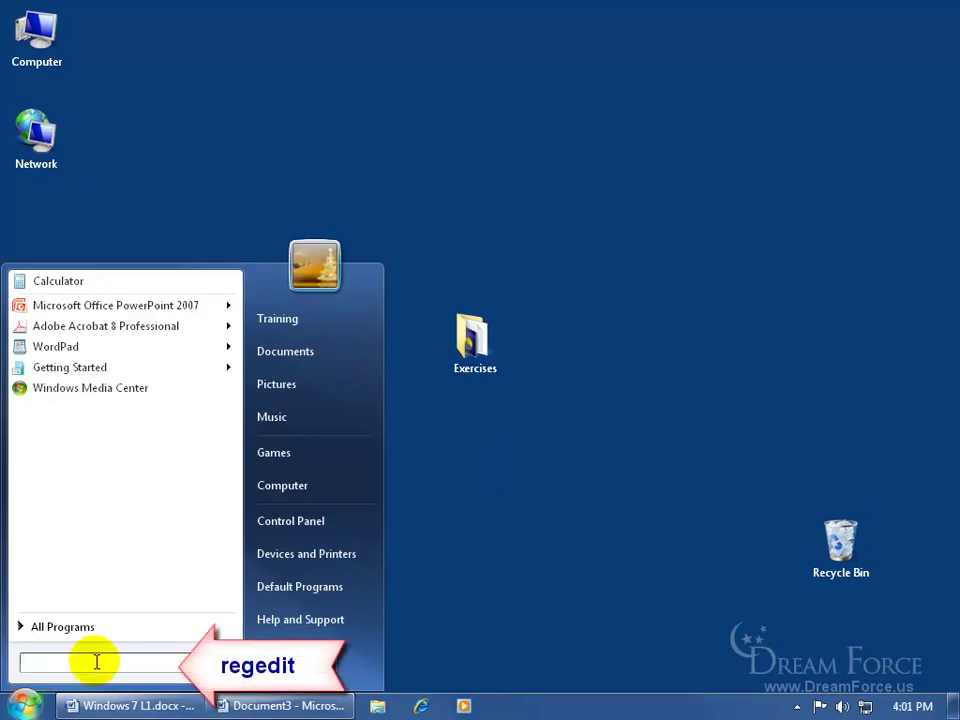
pyautogui.write('regedit')
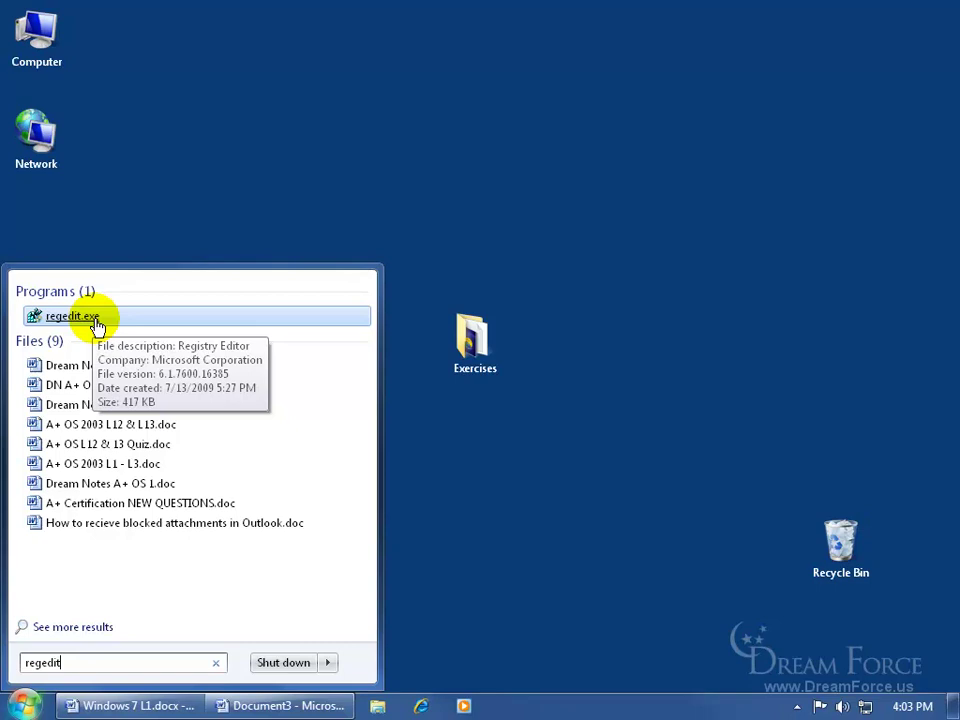
pyautogui.click(96, 322)
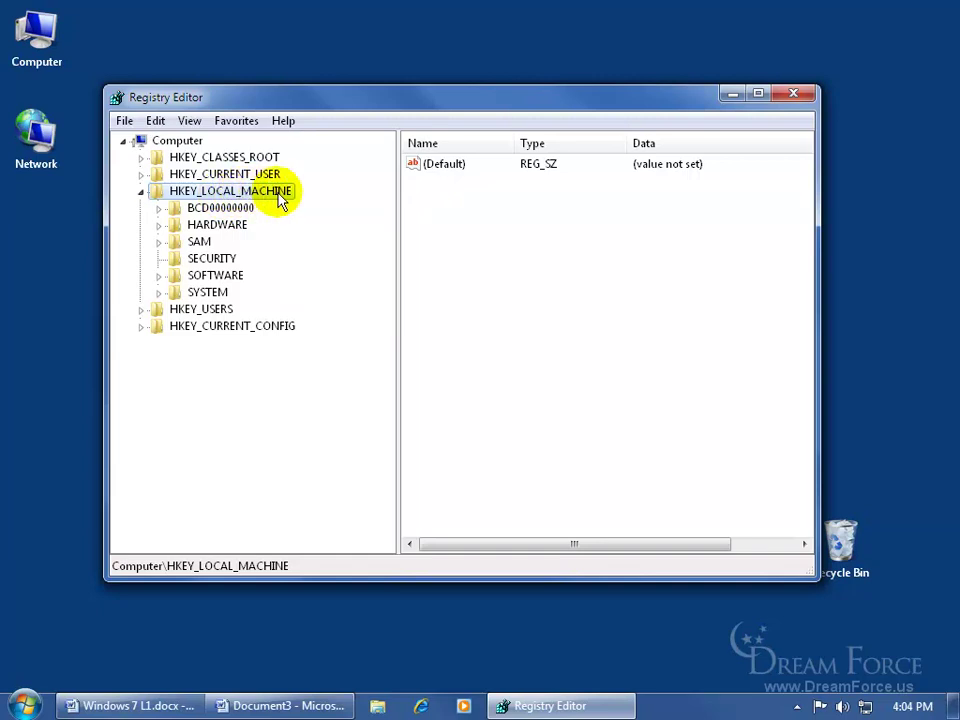
# Navigate to HKLM\SOFTWARE\Microsoft\Windows\CurrentVersion\Authentication\LogonUI\Background to view OEMBackground = 1
pyautogui.click(143, 194)
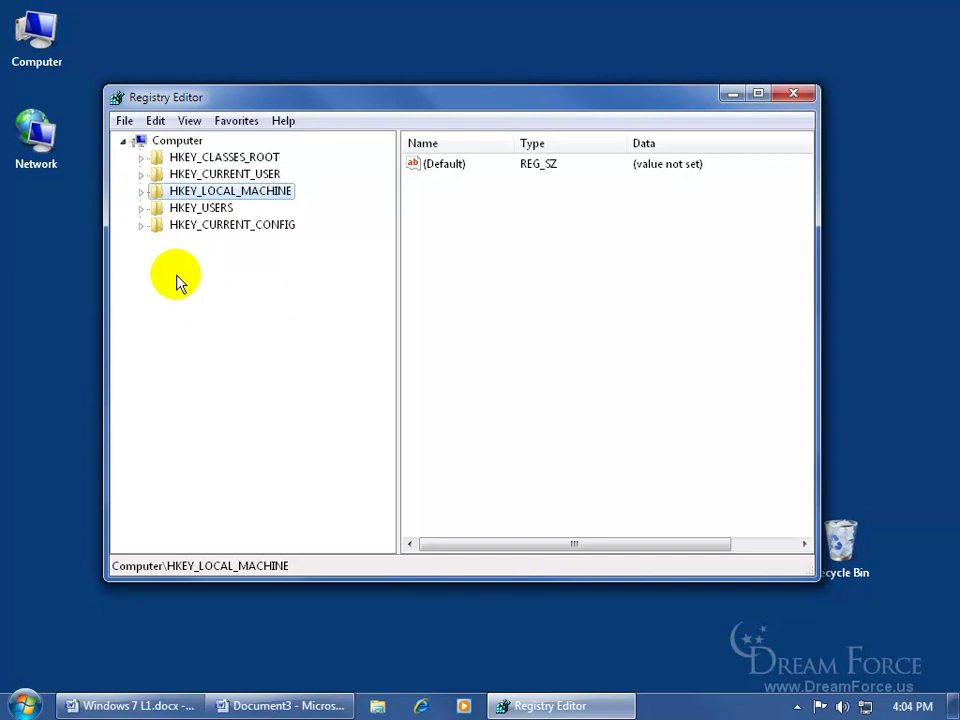
pyautogui.click(142, 192)
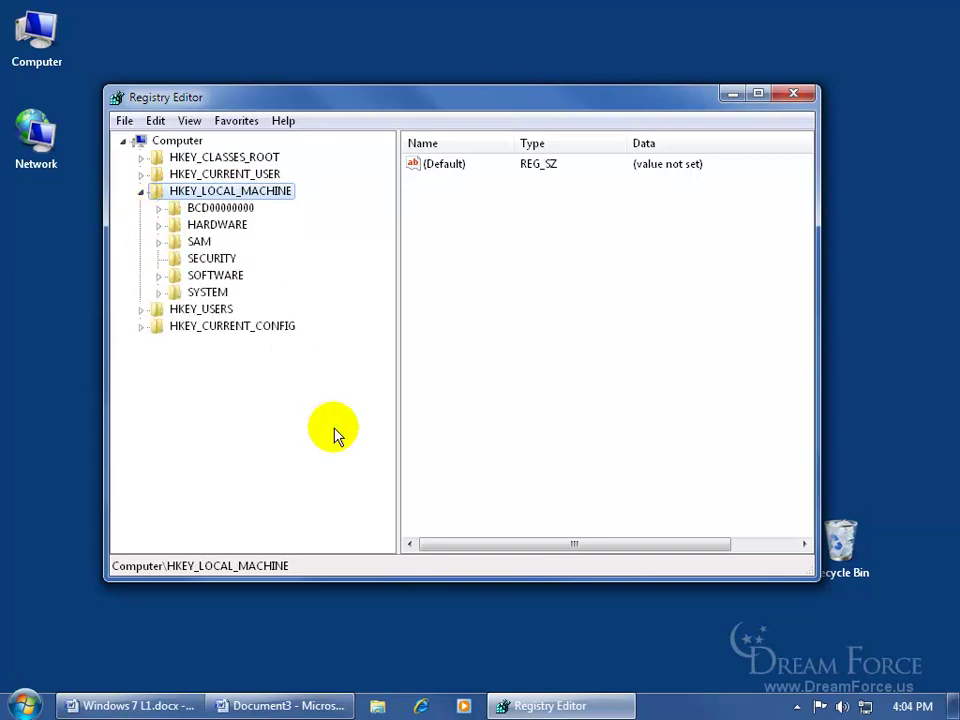
pyautogui.click(159, 276)
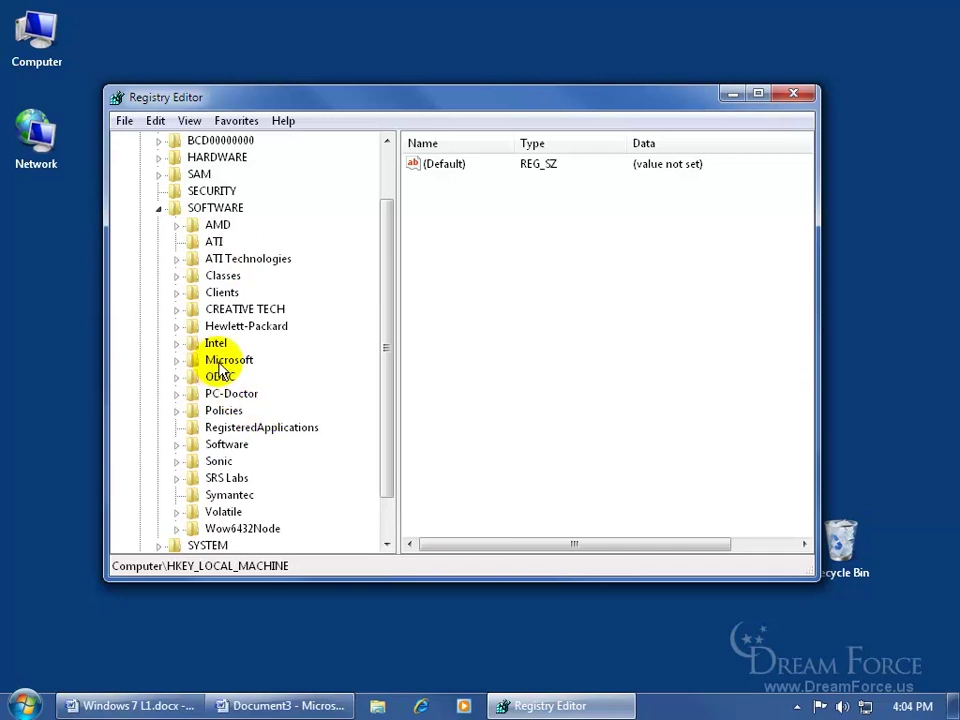
pyautogui.click(178, 361)
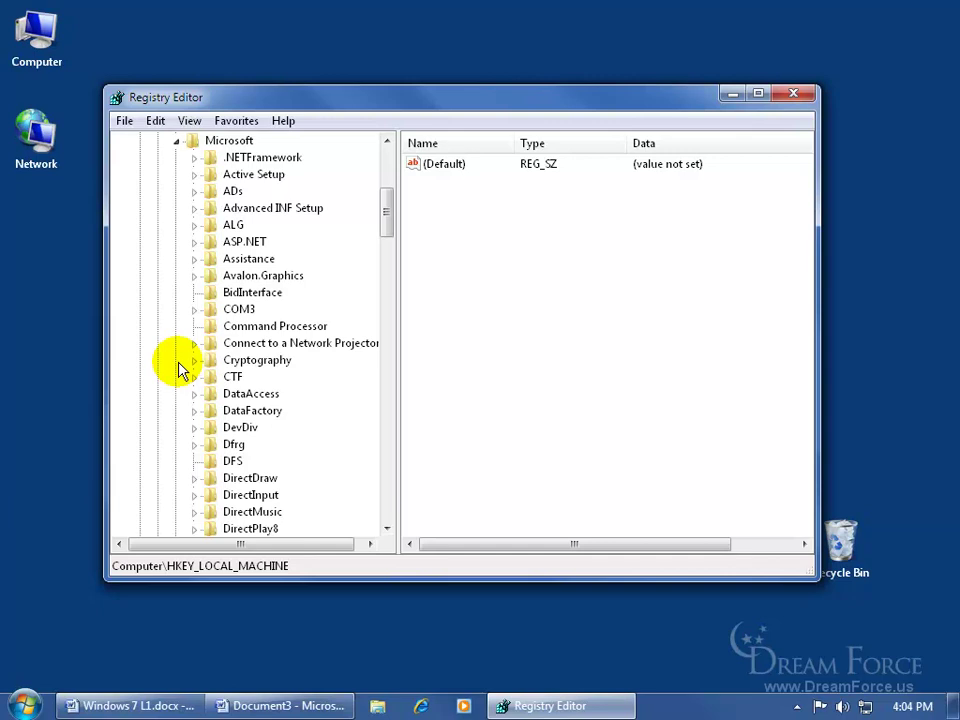
pyautogui.click(387, 528)
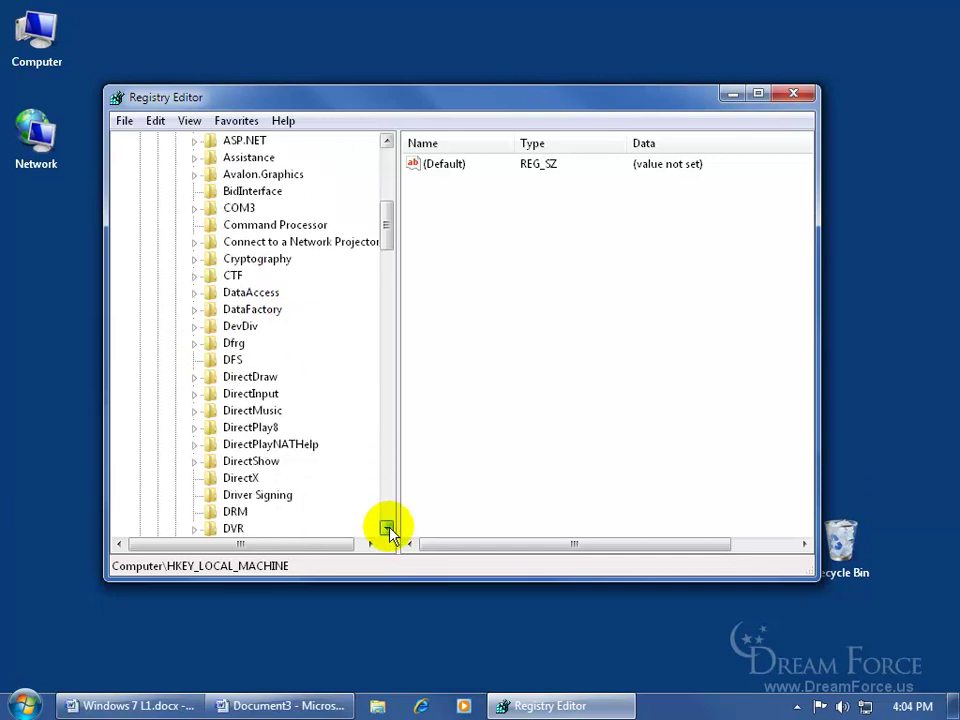
pyautogui.moveTo(387, 528); pyautogui.dragTo(387, 528)
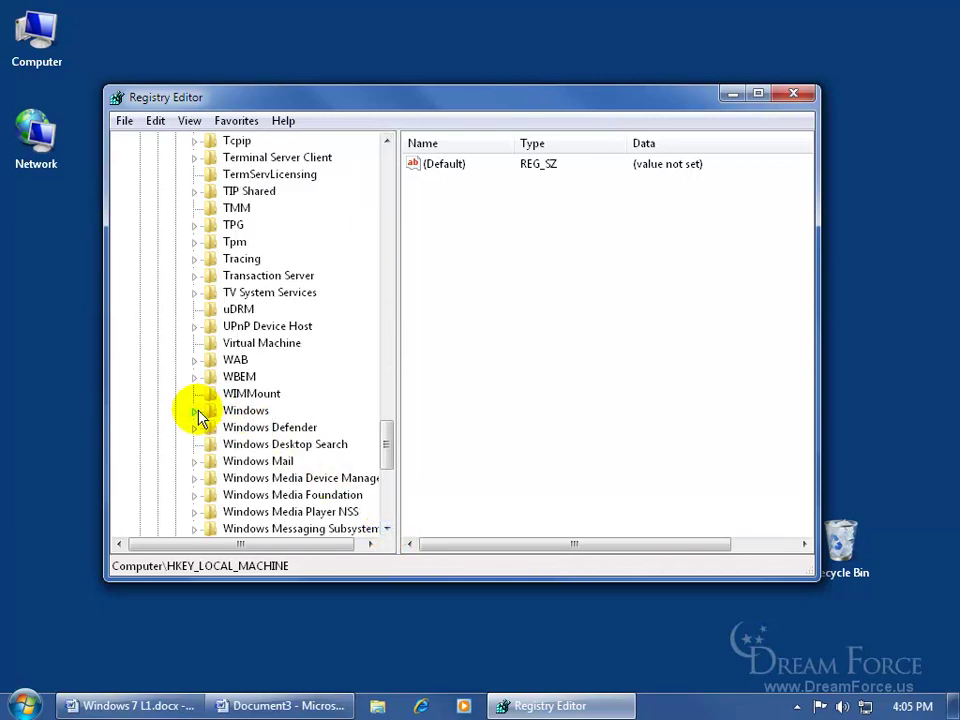
pyautogui.click(195, 411)
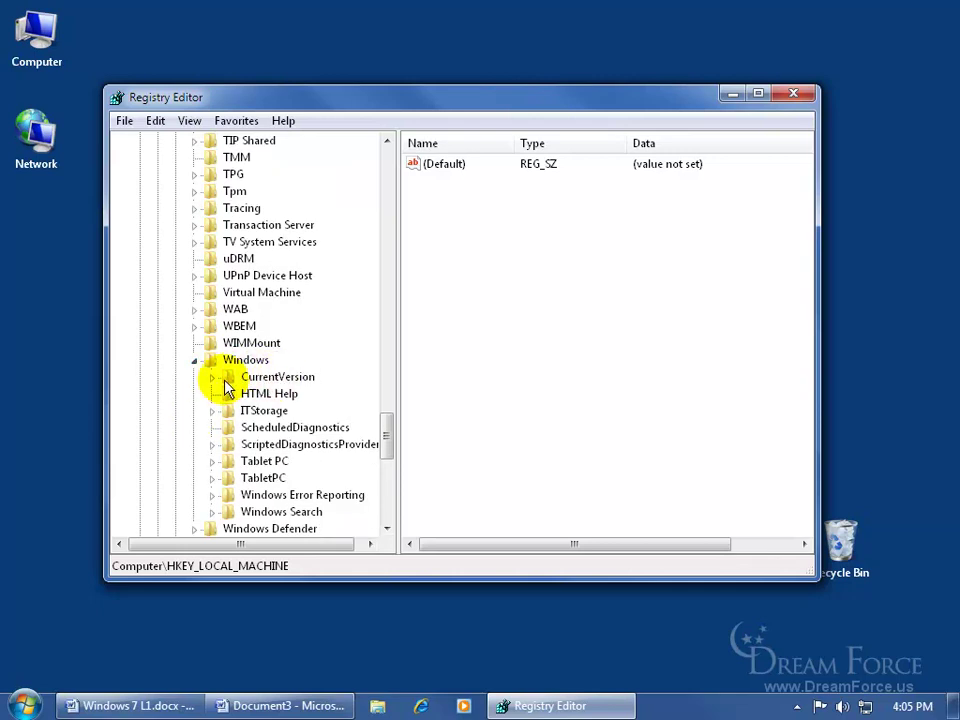
pyautogui.click(211, 378)
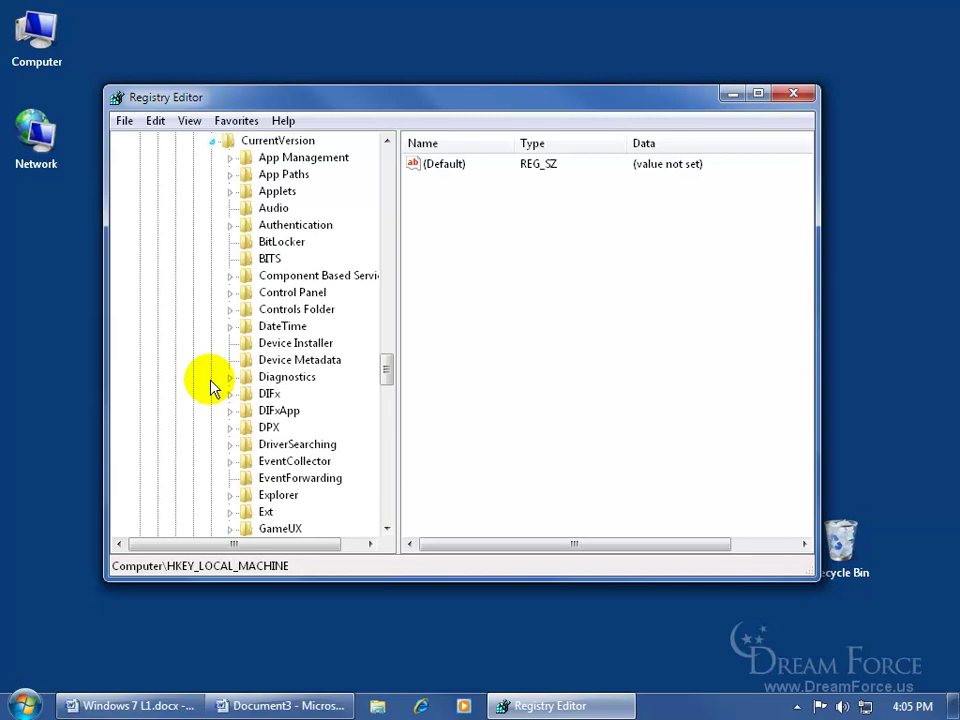
pyautogui.click(231, 227)
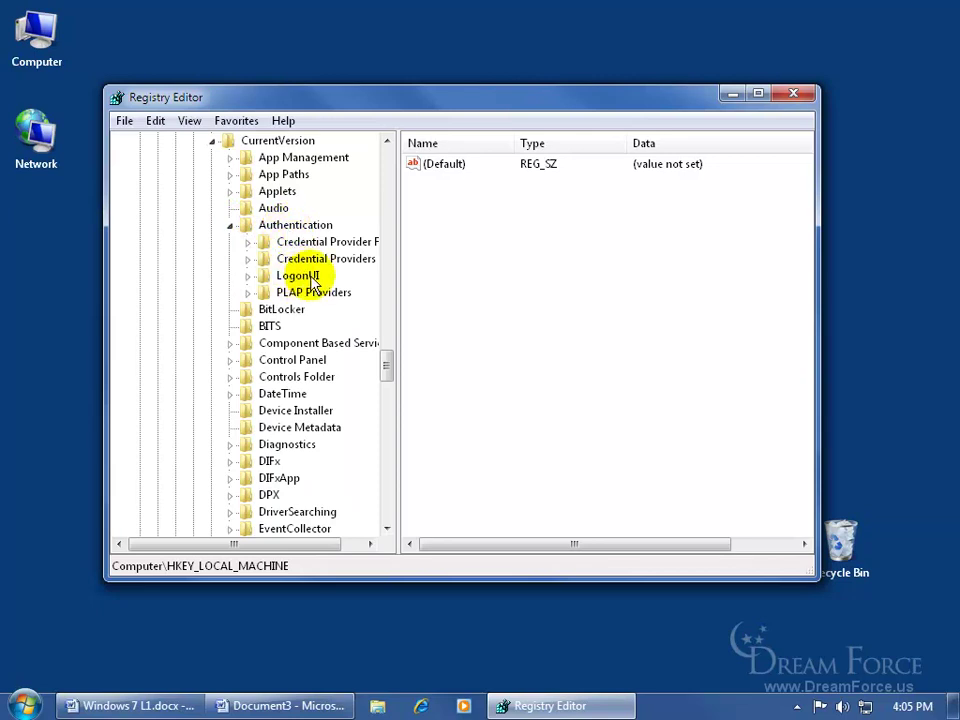
pyautogui.click(248, 276)
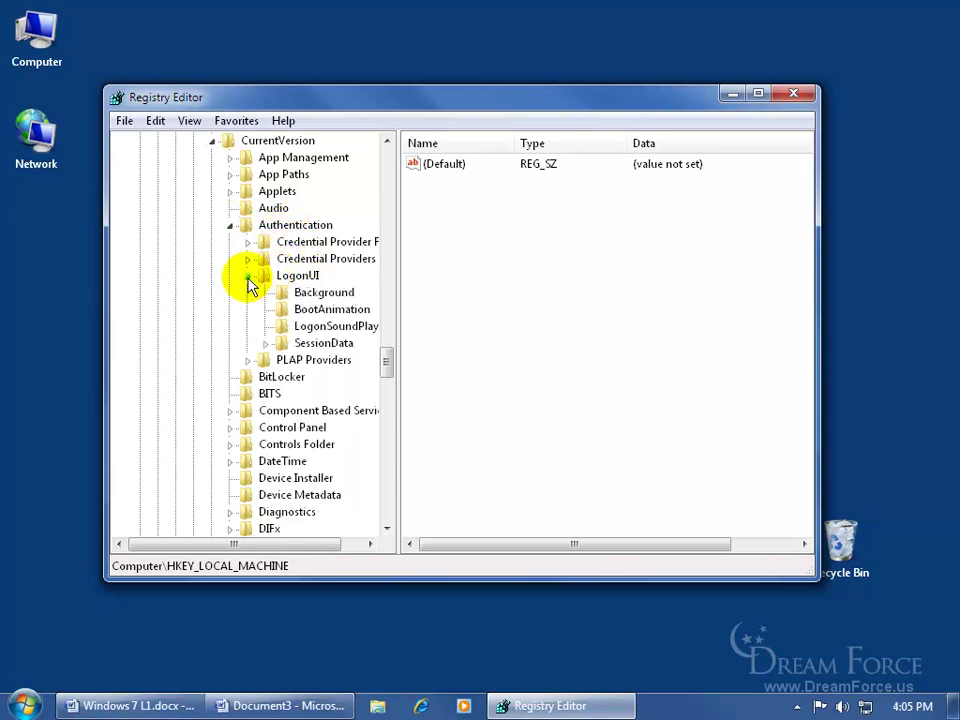
pyautogui.click(299, 298)
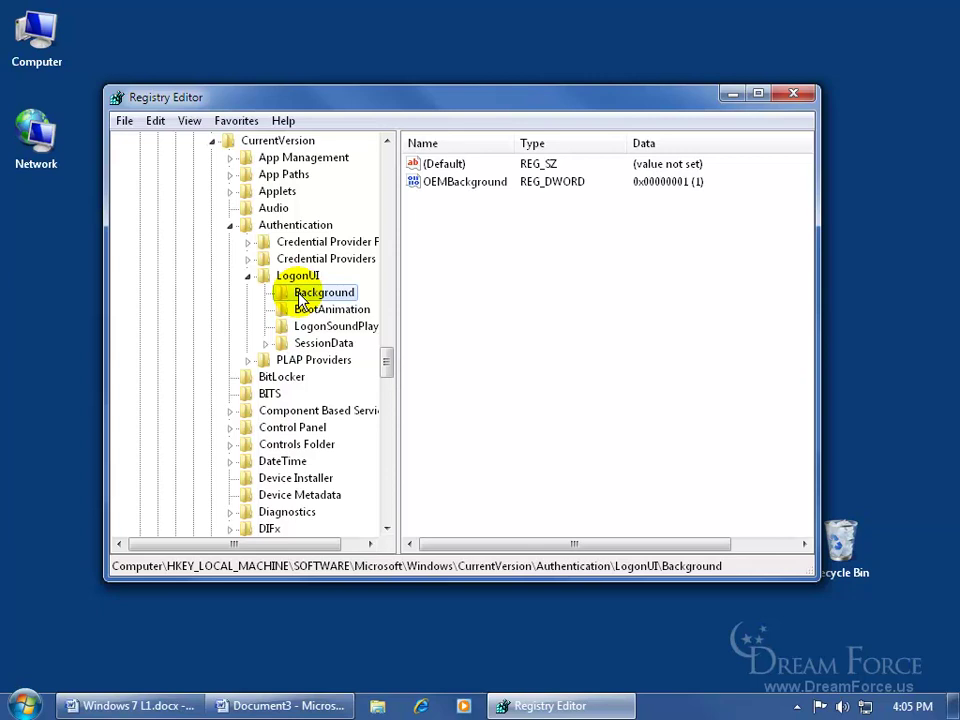
pyautogui.click(482, 184)
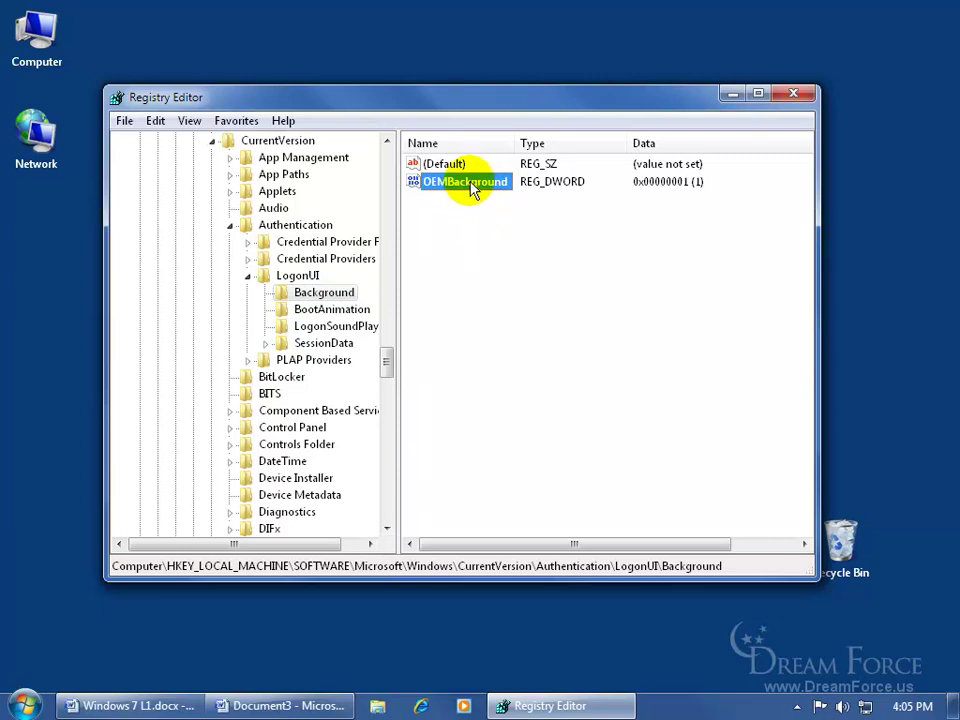
pyautogui.rightClick(474, 188)
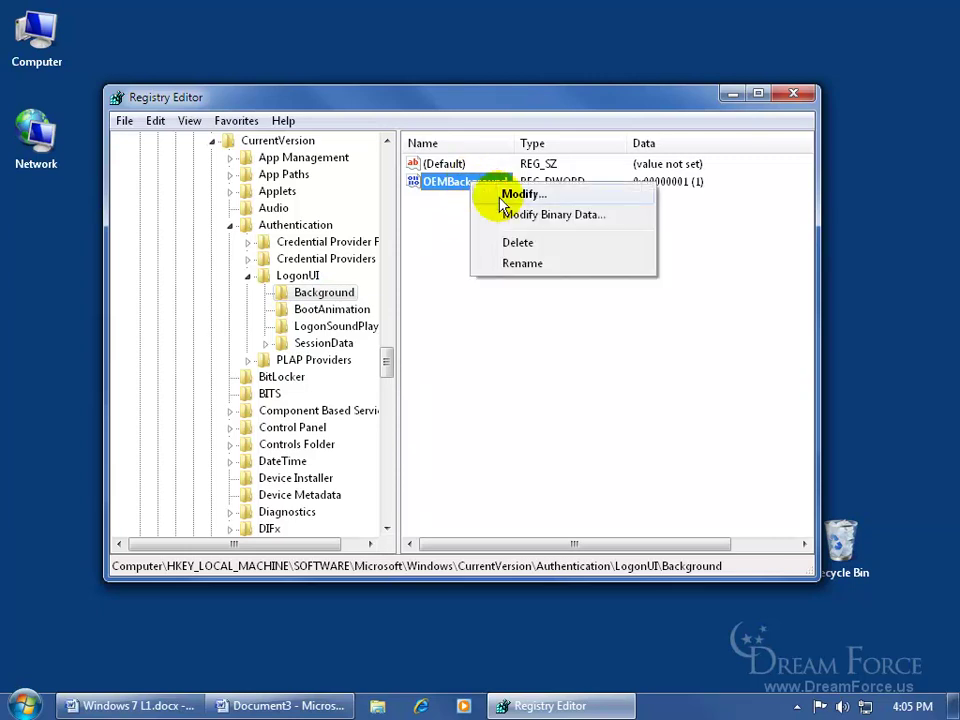
pyautogui.click(512, 194)
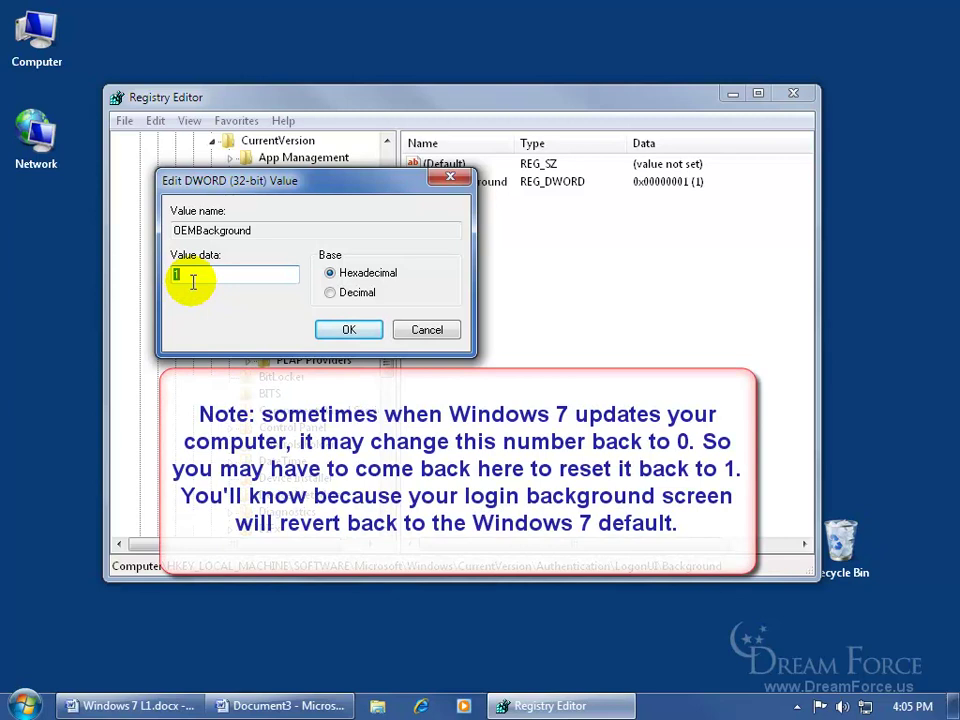
pyautogui.write('0')
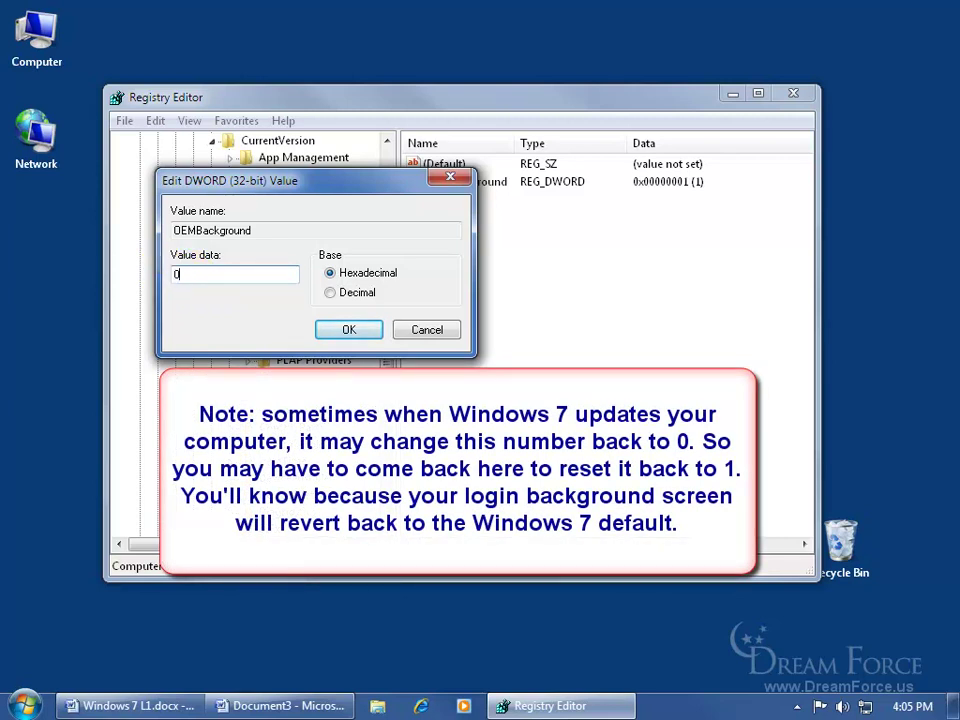
pyautogui.doubleClick(177, 274)
pyautogui.write('1')
pyautogui.click(340, 330)
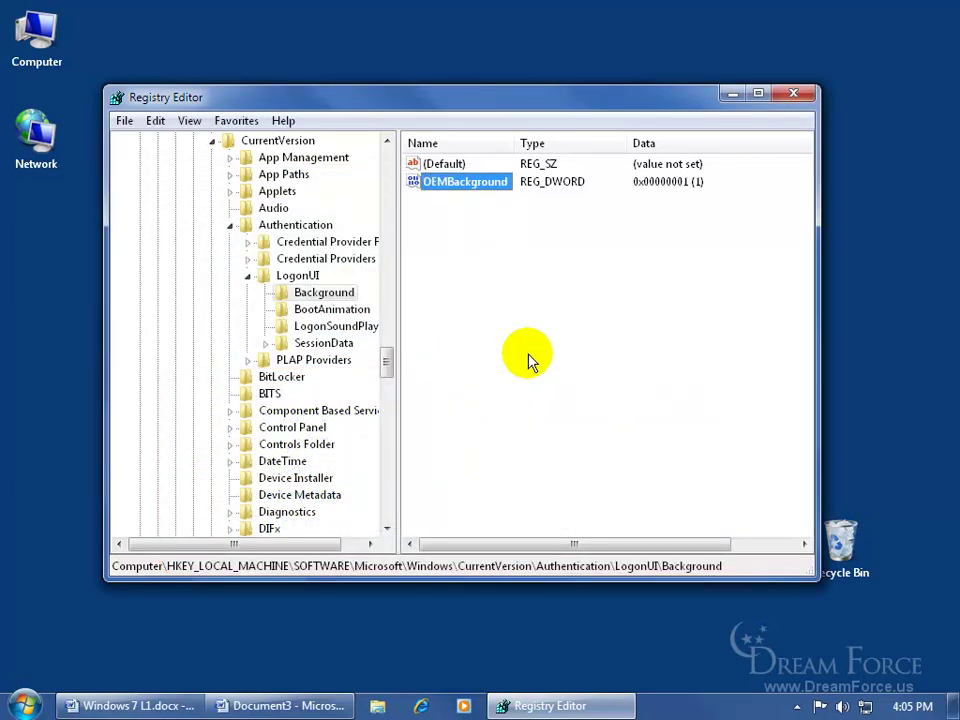
# Close Registry Editor and return to the Word Document3 window
pyautogui.click(795, 94)
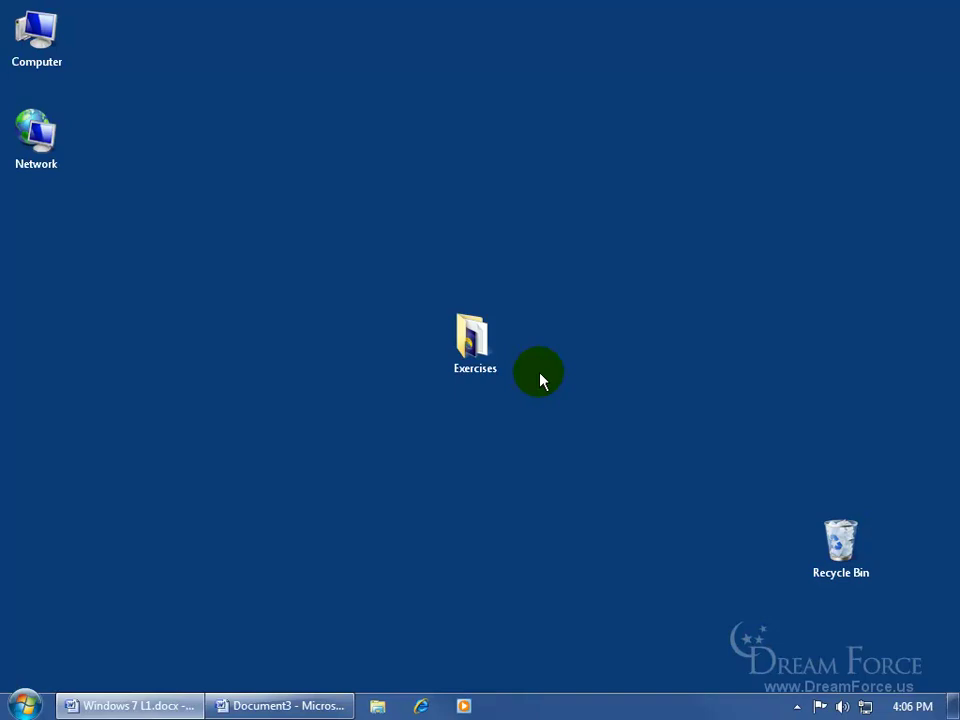
pyautogui.click(22, 706)
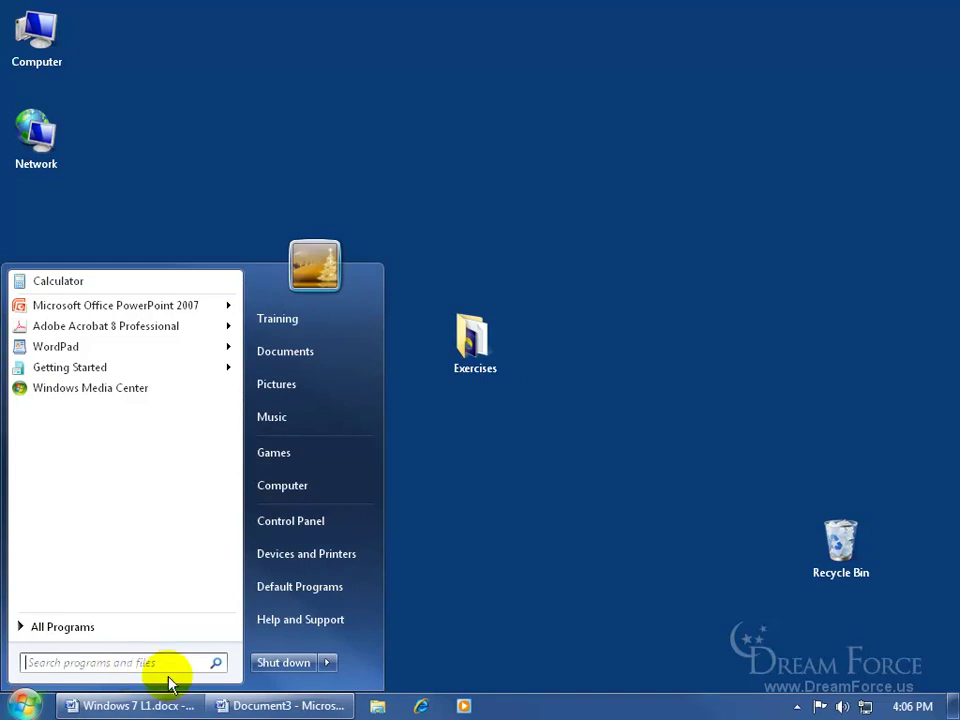
pyautogui.press('Escape')
pyautogui.moveTo(246, 703)
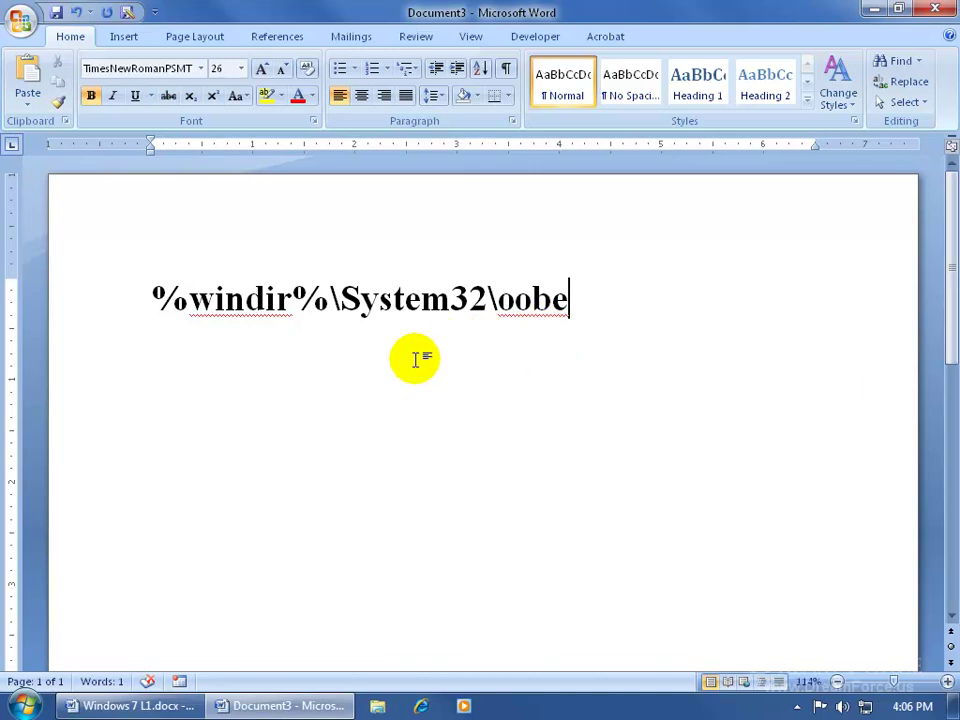
# Copy the %windir%\System32\oobe path from Word and paste it into Start menu search
pyautogui.moveTo(154, 297); pyautogui.dragTo(577, 295)
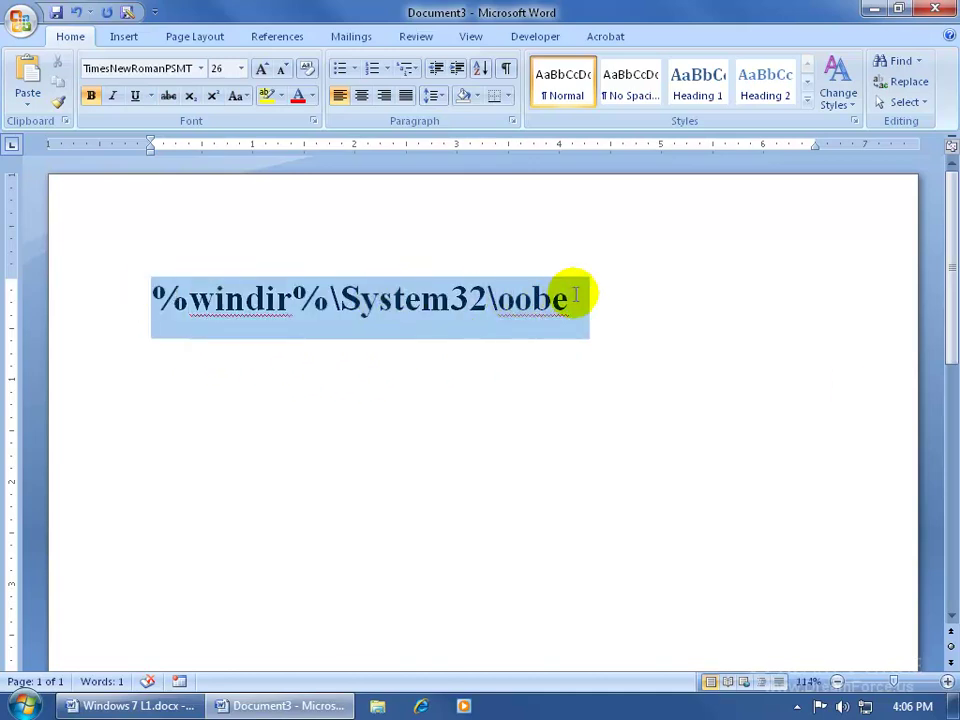
pyautogui.rightClick(413, 300)
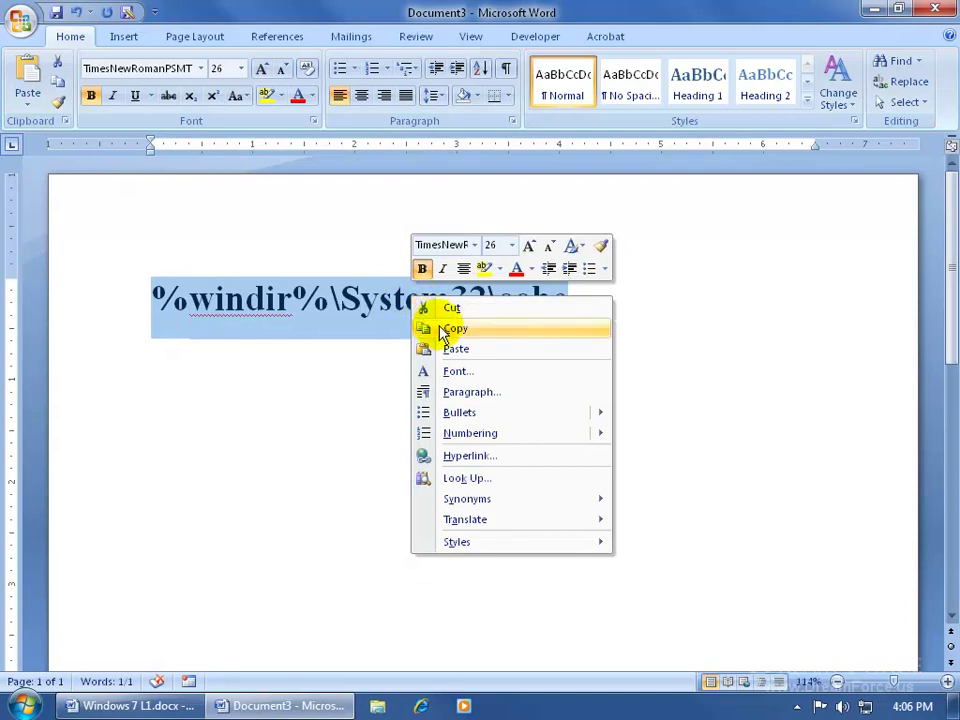
pyautogui.click(441, 327)
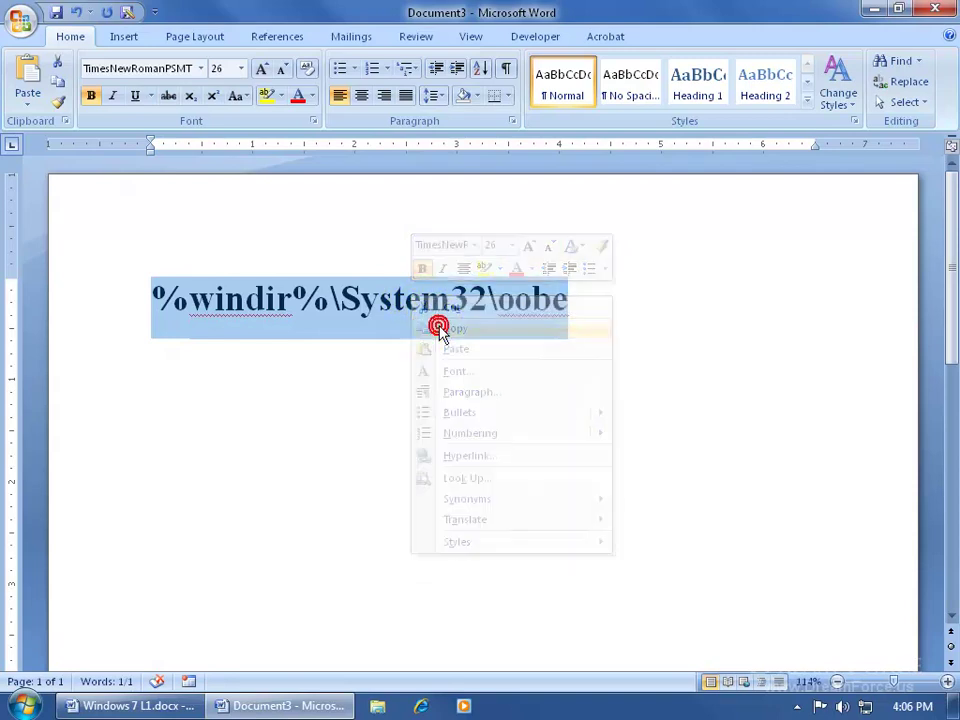
pyautogui.click(22, 705)
pyautogui.click(28, 664)
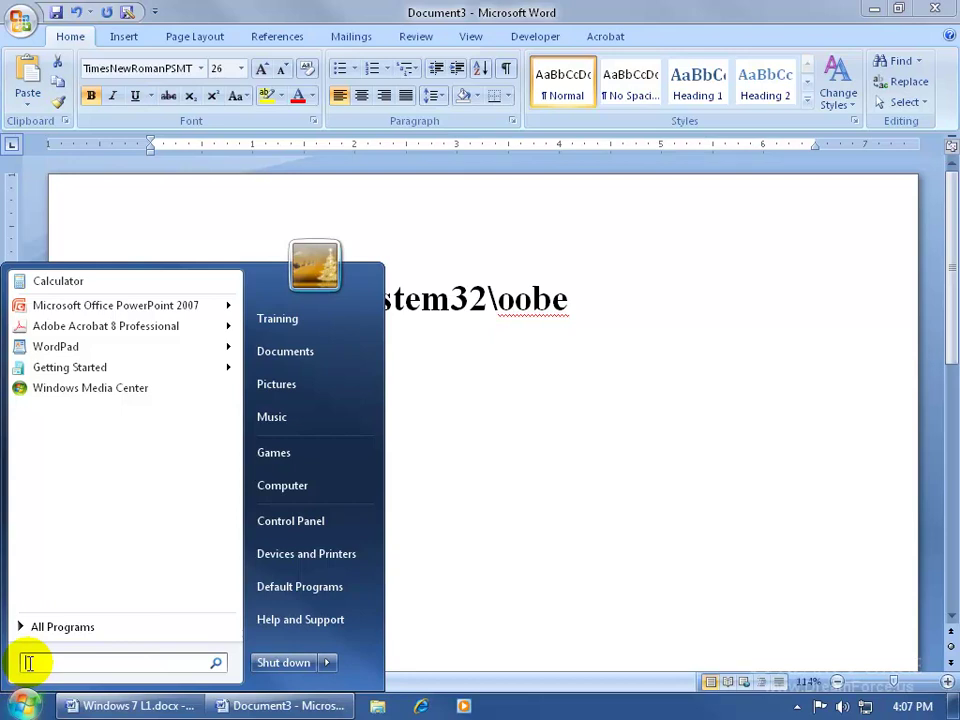
pyautogui.rightClick(29, 663)
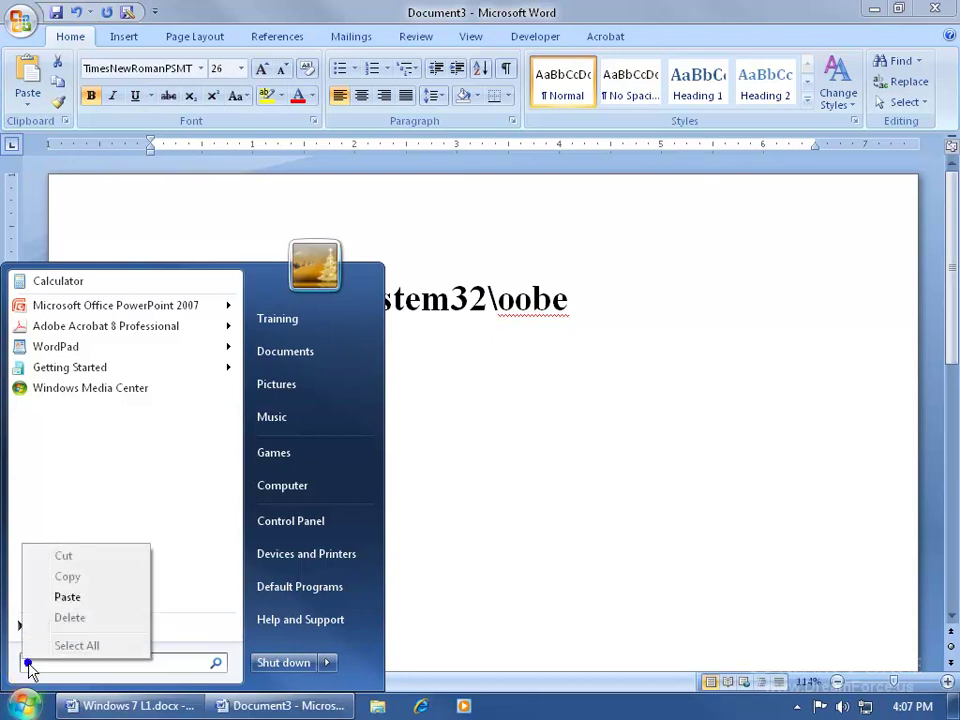
pyautogui.click(67, 598)
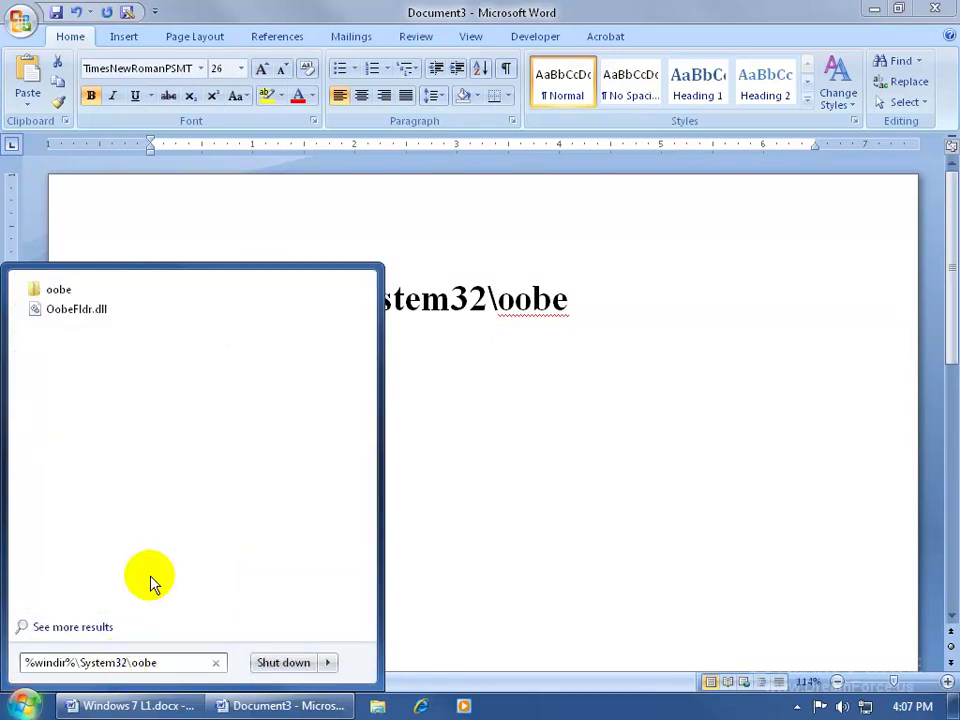
# Open the oobe folder from the Start search results in Windows Explorer
pyautogui.click(62, 291)
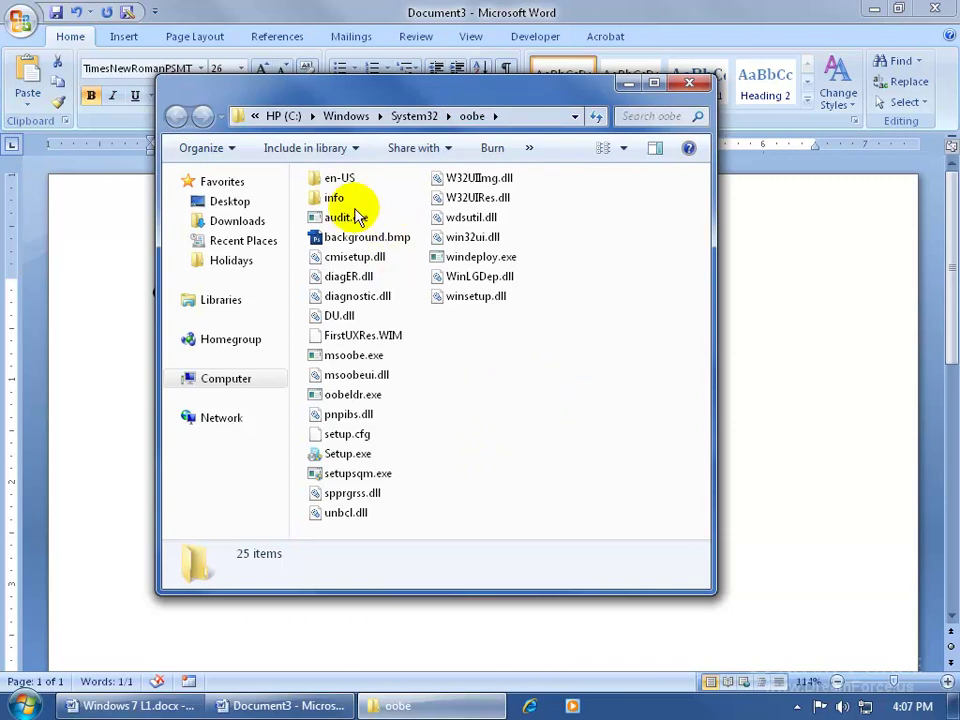
pyautogui.rightClick(508, 399)
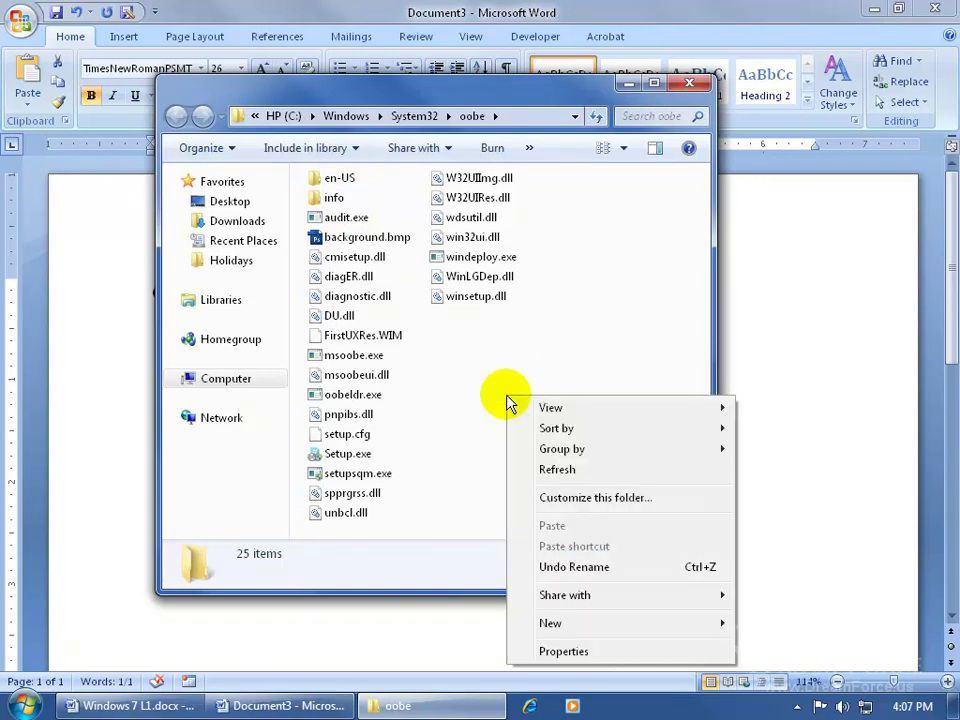
pyautogui.moveTo(561, 628)
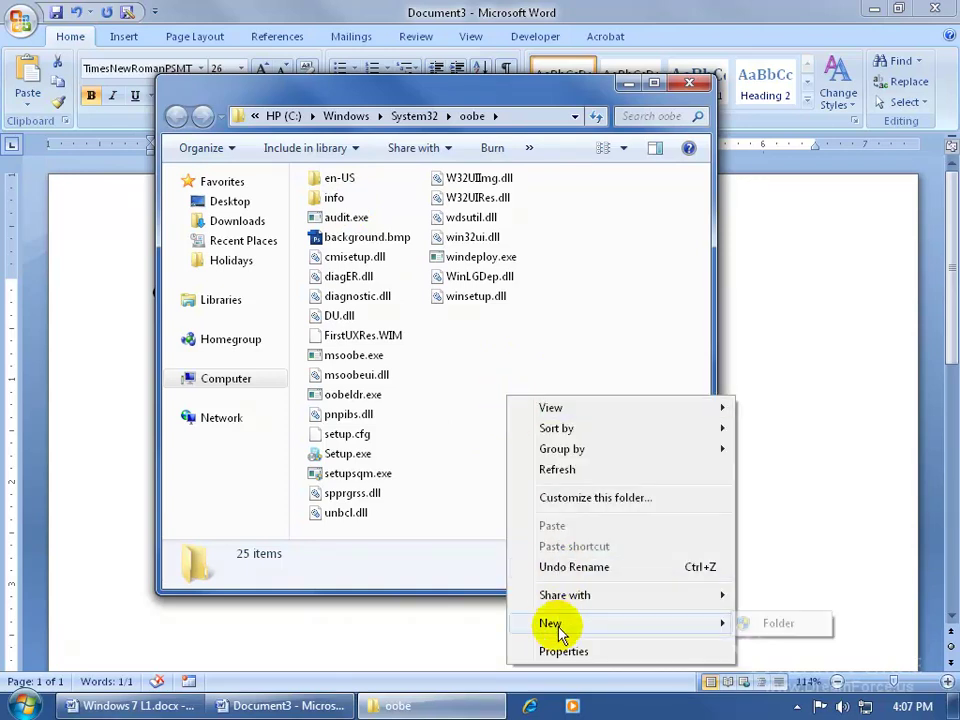
pyautogui.click(775, 623)
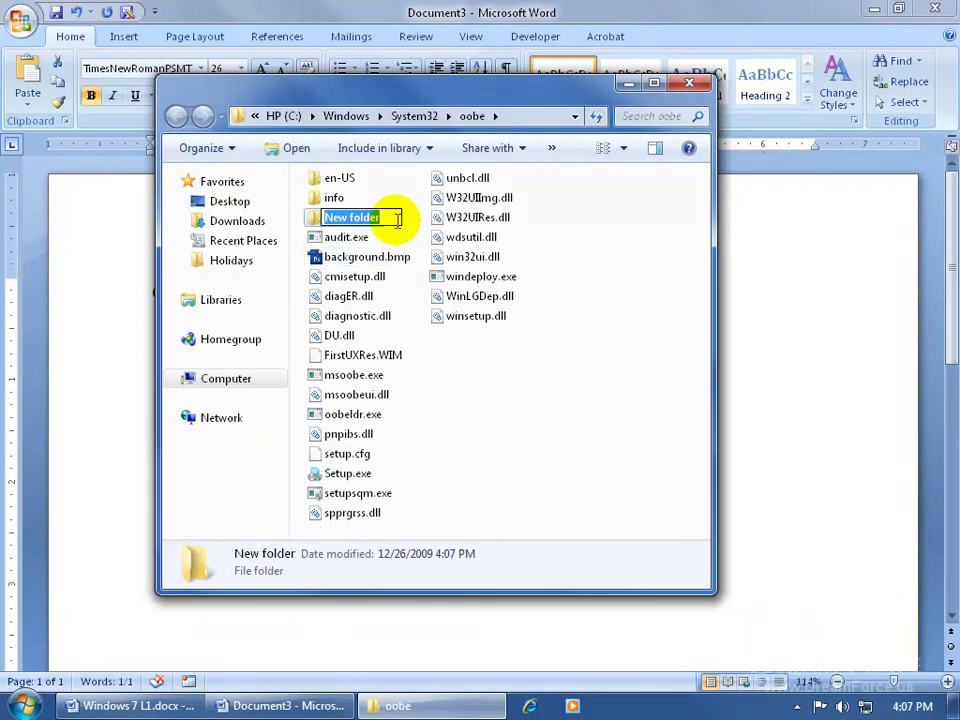
pyautogui.press('Return')
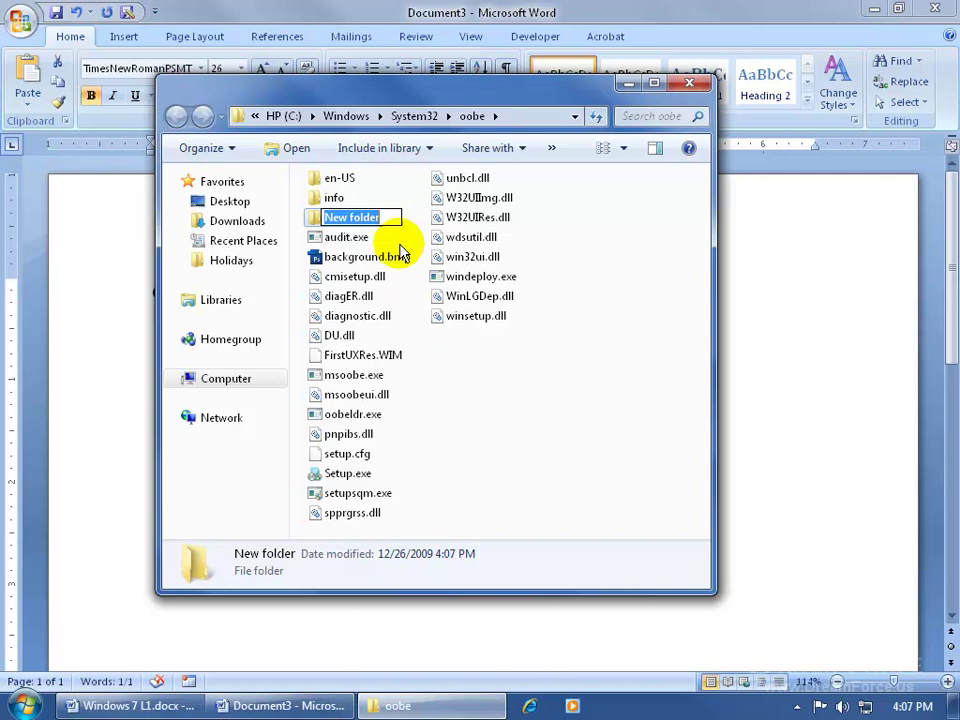
pyautogui.click(510, 403)
pyautogui.rightClick(350, 217)
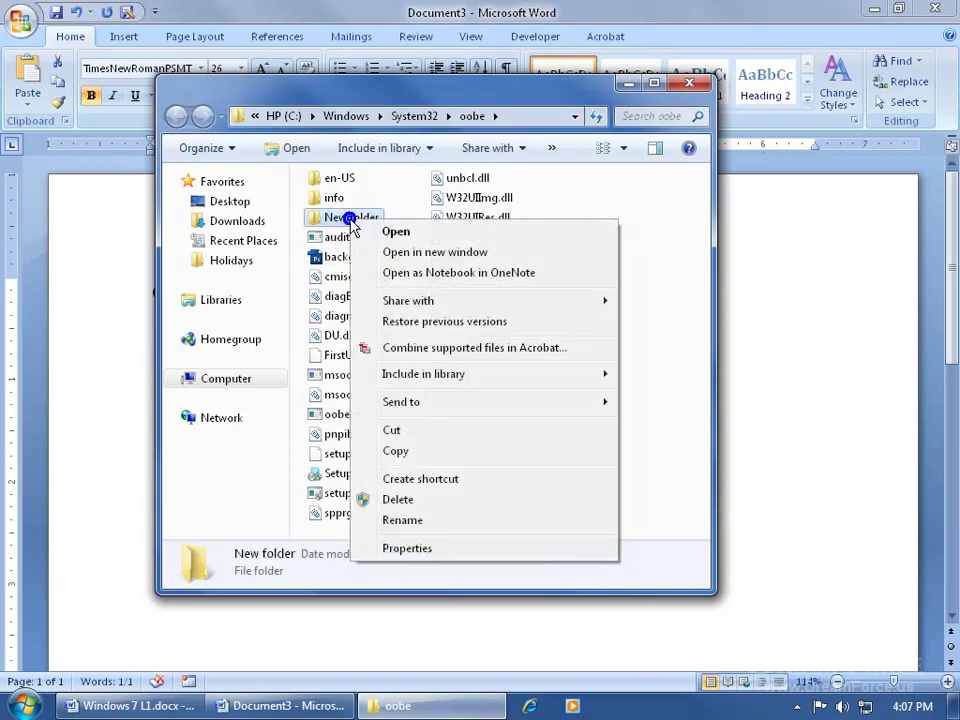
pyautogui.click(410, 500)
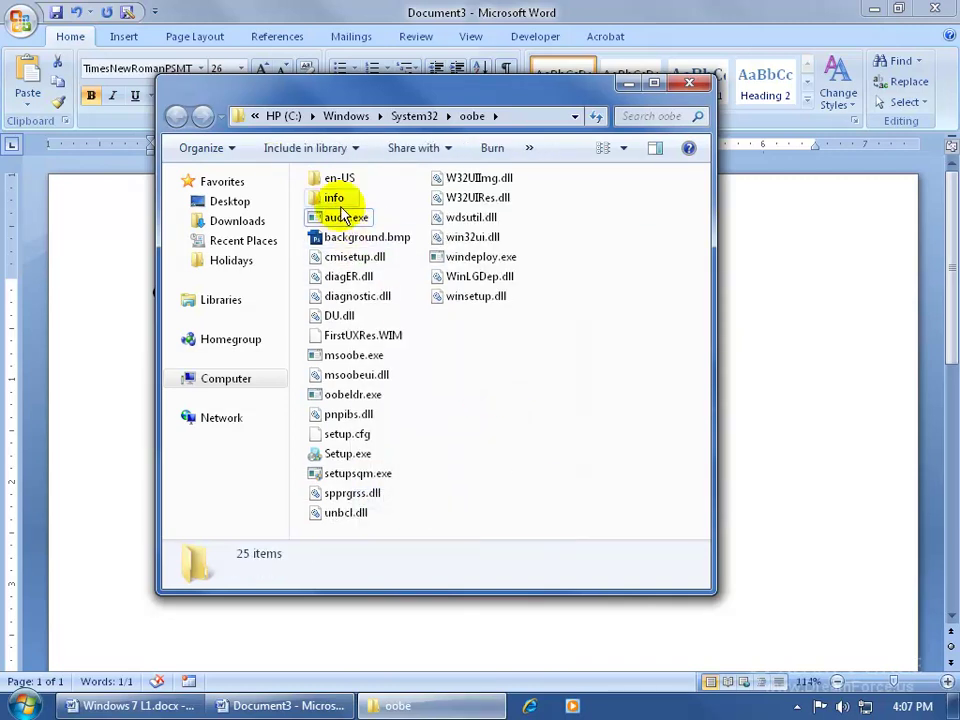
pyautogui.moveTo(340, 208)
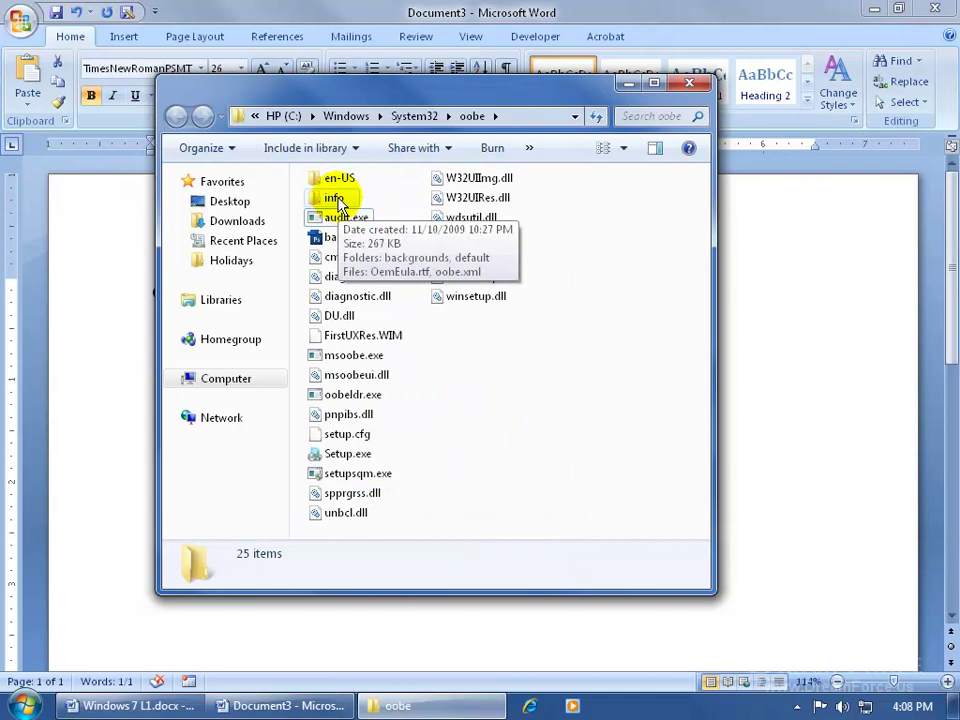
# Open the info folder and begin renaming backgrounds, leaving its name unchanged
pyautogui.doubleClick(335, 199)
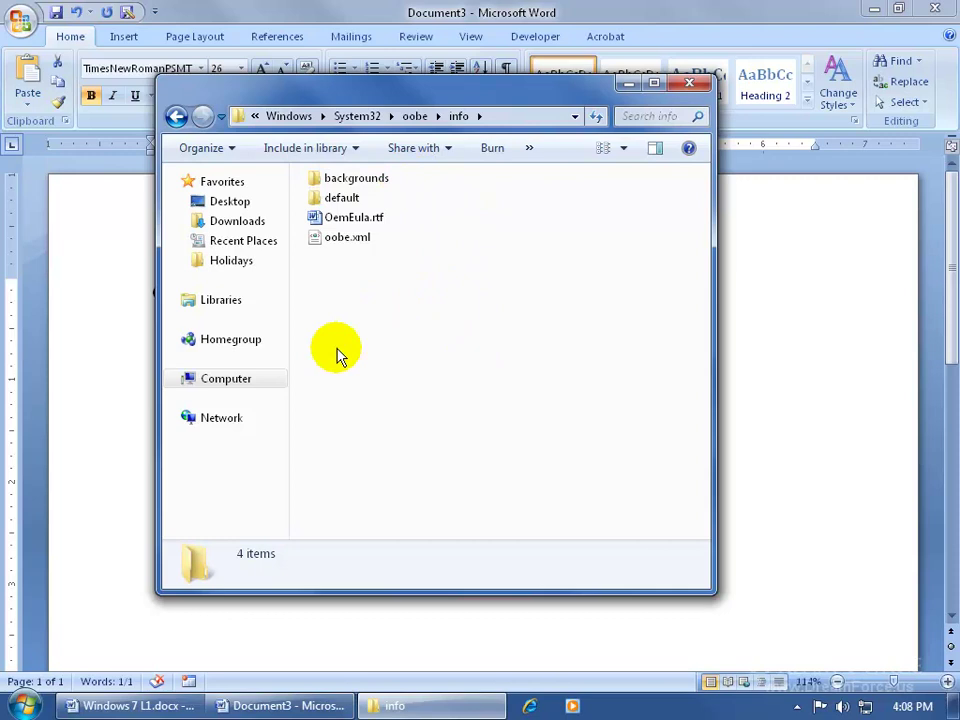
pyautogui.rightClick(400, 357)
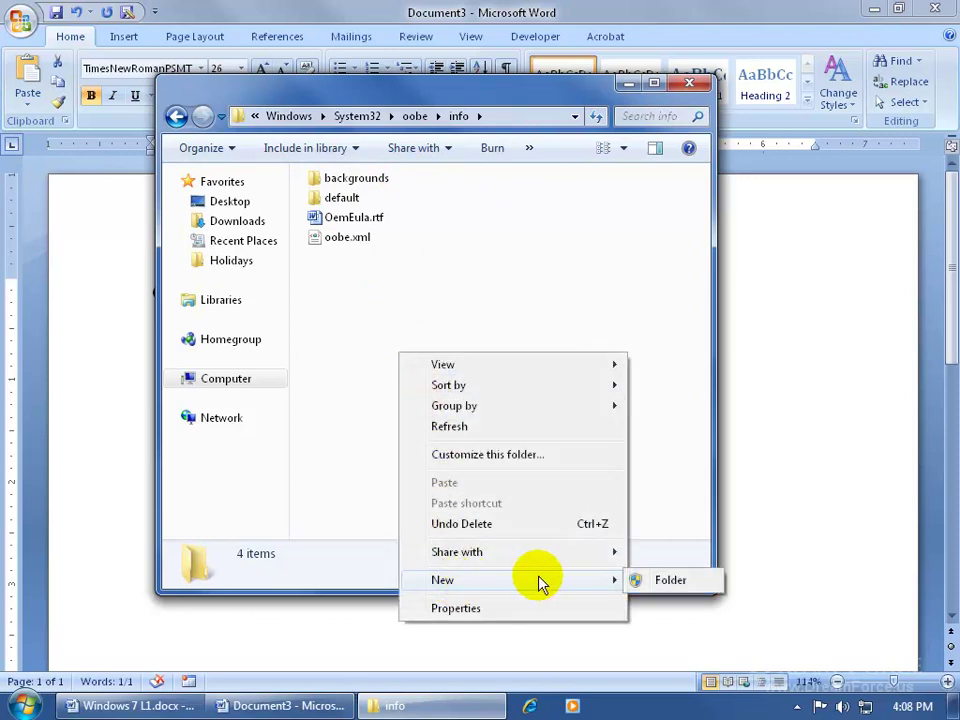
pyautogui.click(390, 295)
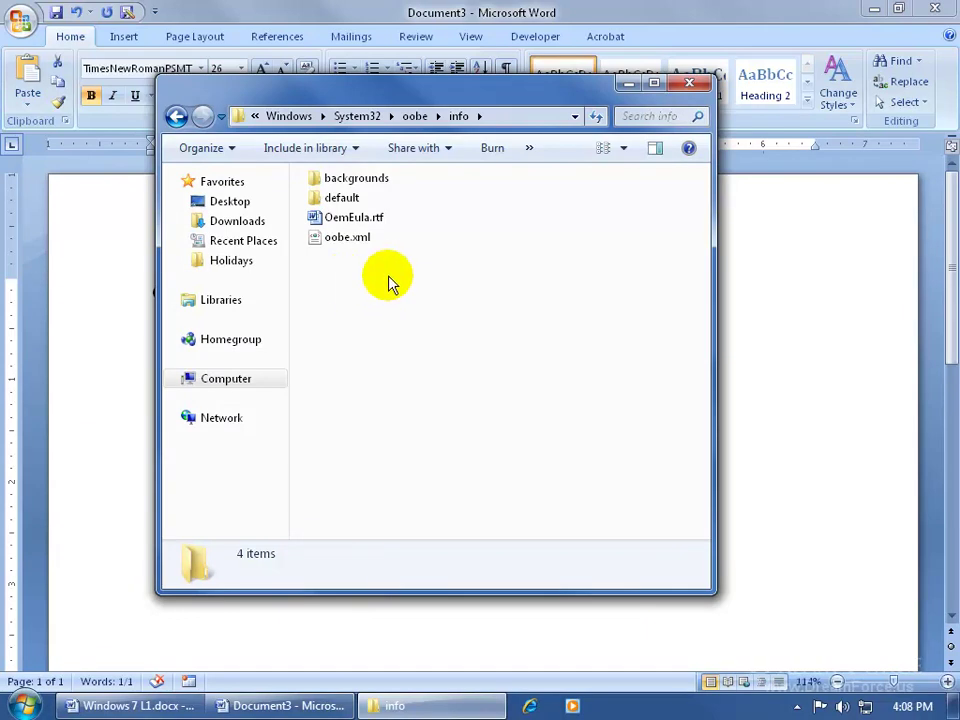
pyautogui.rightClick(381, 186)
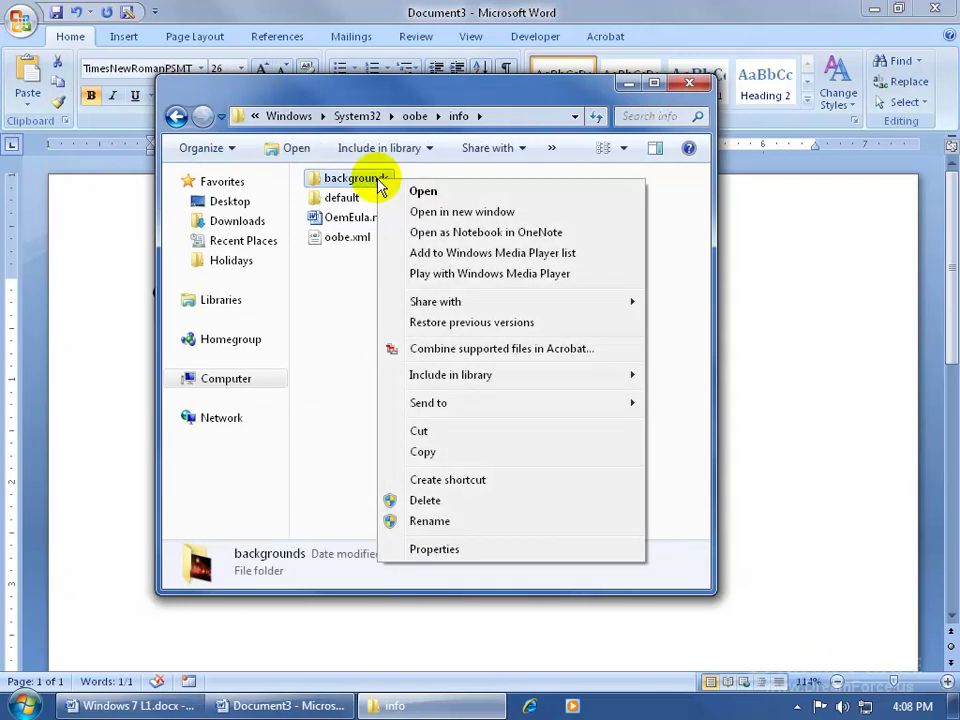
pyautogui.click(428, 520)
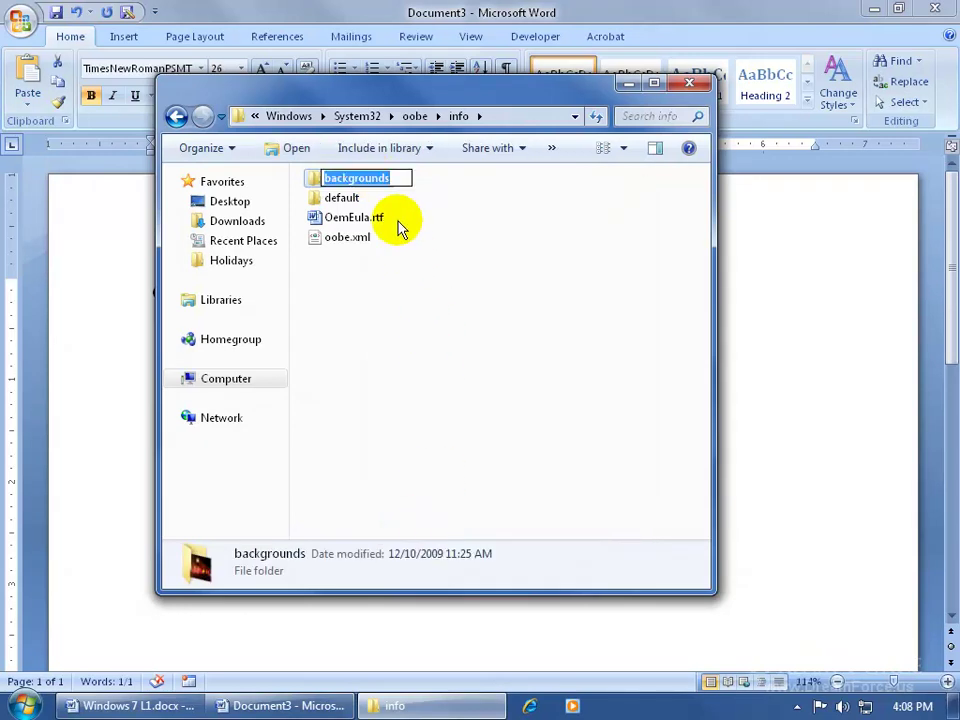
pyautogui.click(414, 300)
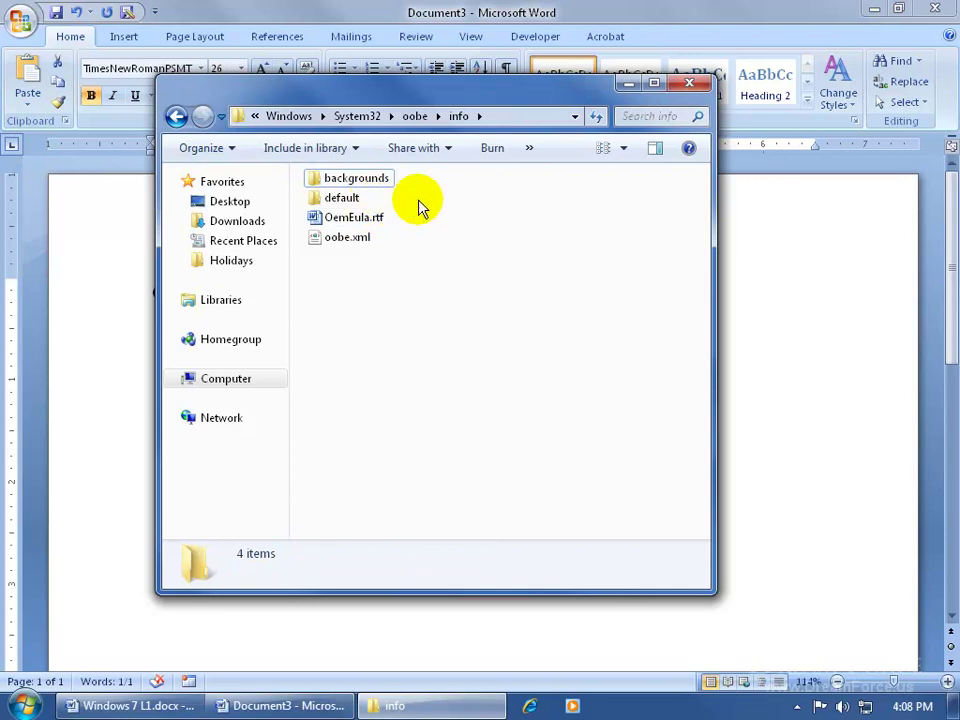
# Open the backgrounds folder and view backgroundDefault.jpg's properties, showing 227 KB
pyautogui.doubleClick(373, 182)
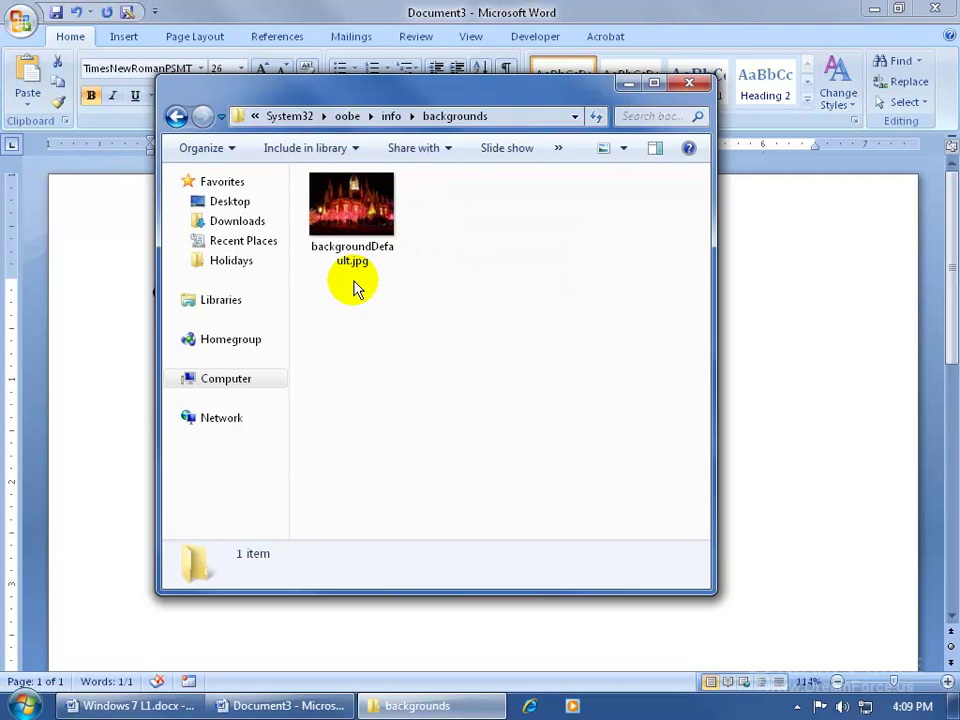
pyautogui.rightClick(349, 206)
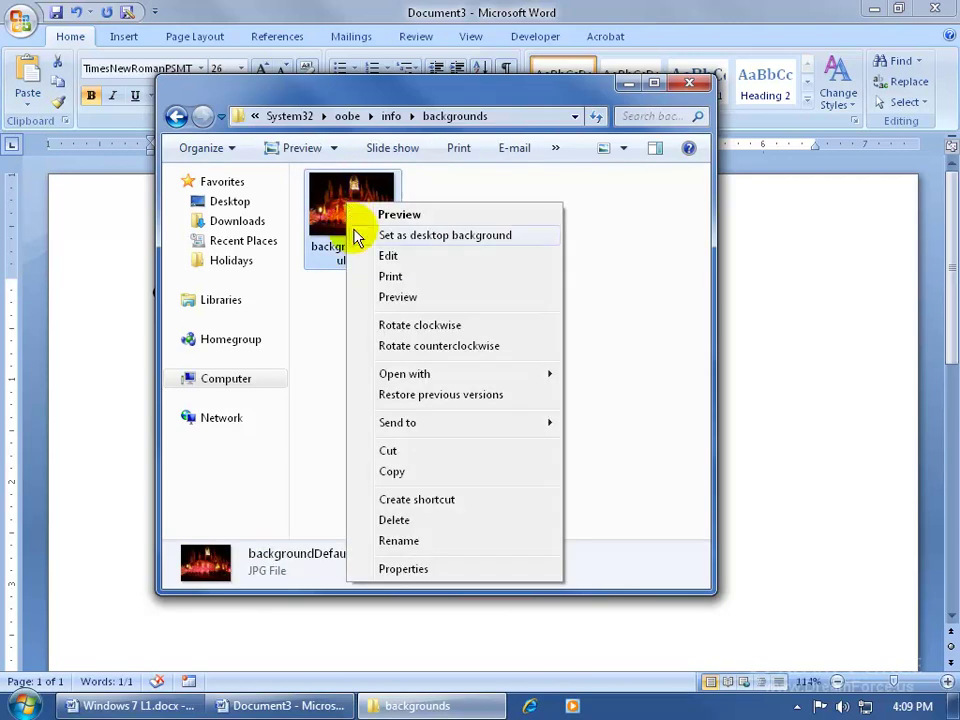
pyautogui.click(410, 568)
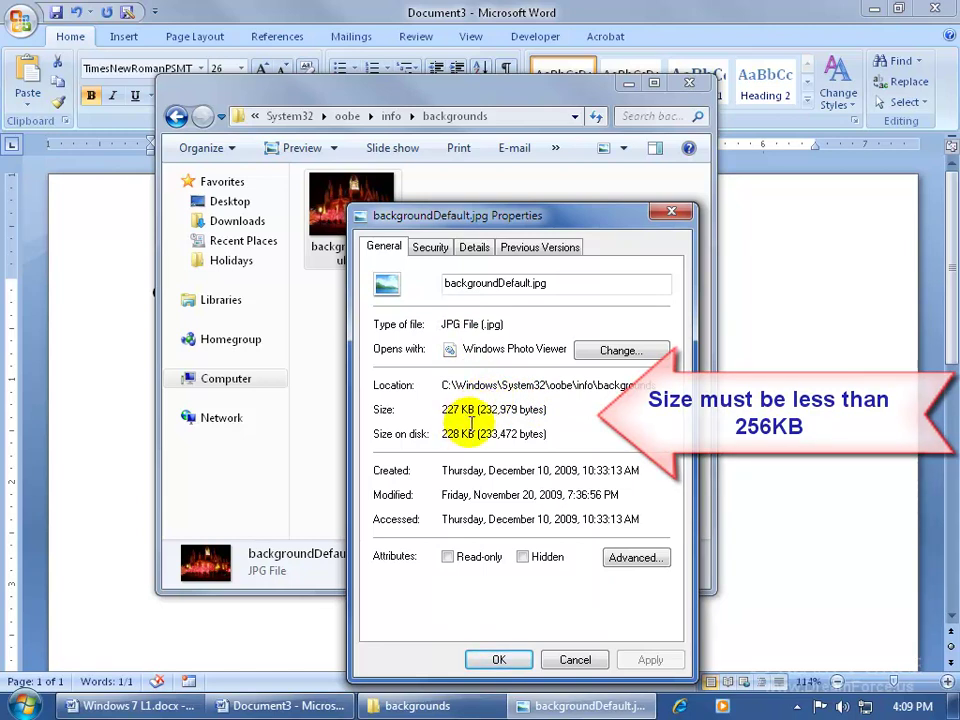
pyautogui.click(673, 214)
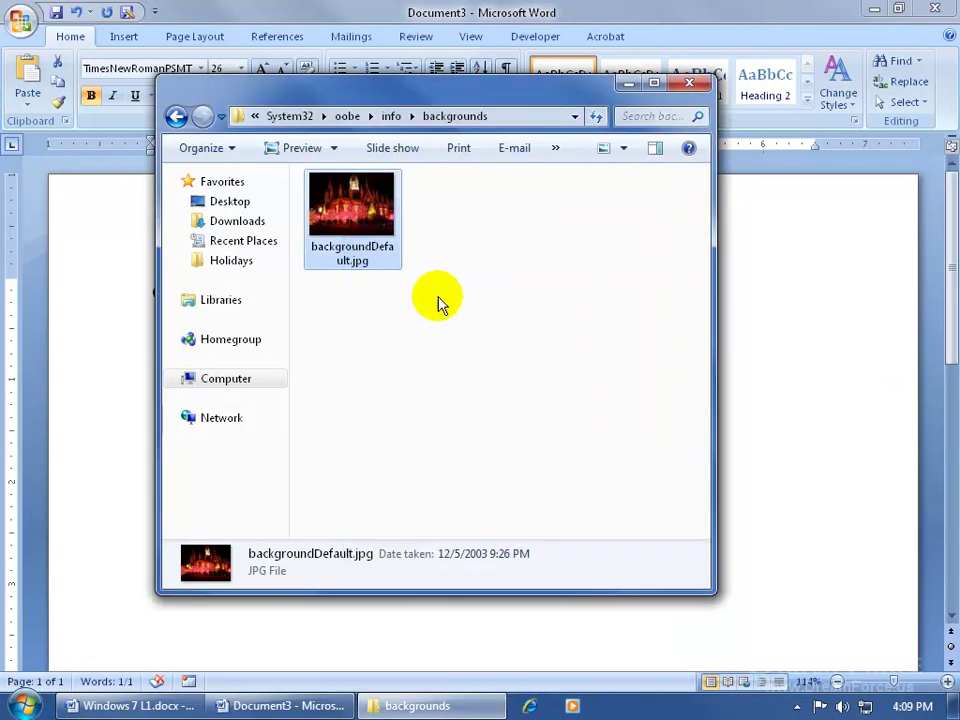
pyautogui.doubleClick(361, 229)
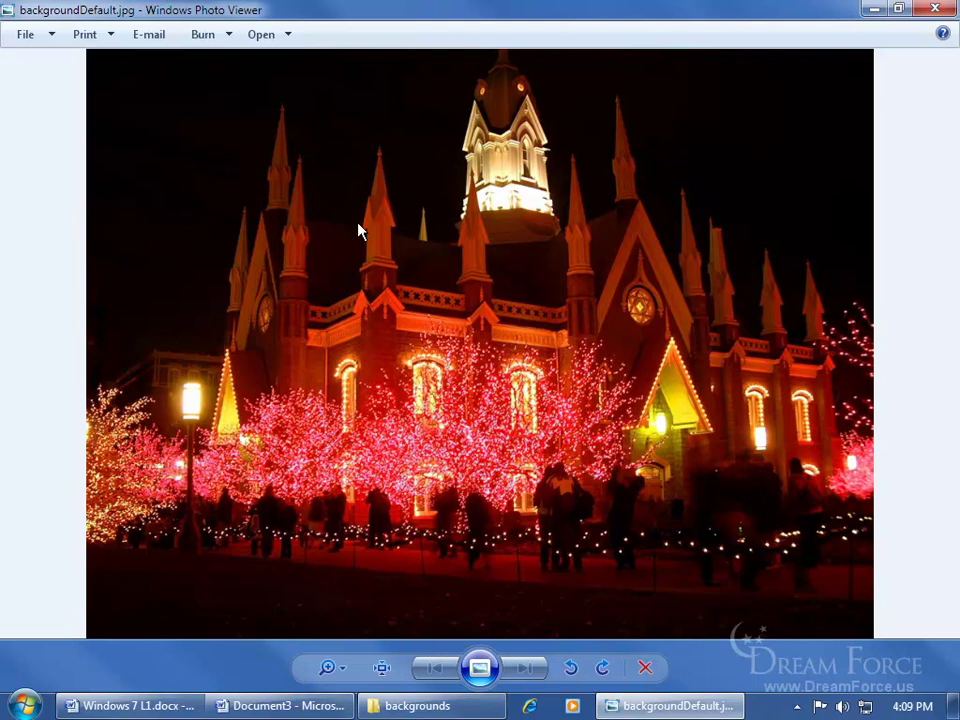
pyautogui.click(934, 9)
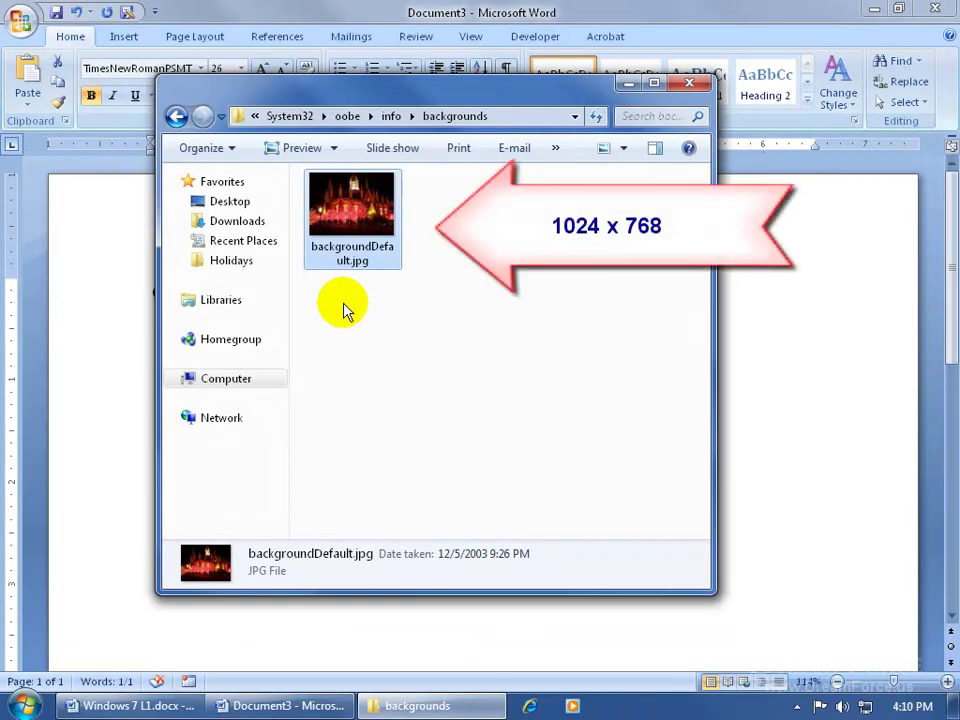
pyautogui.rightClick(353, 216)
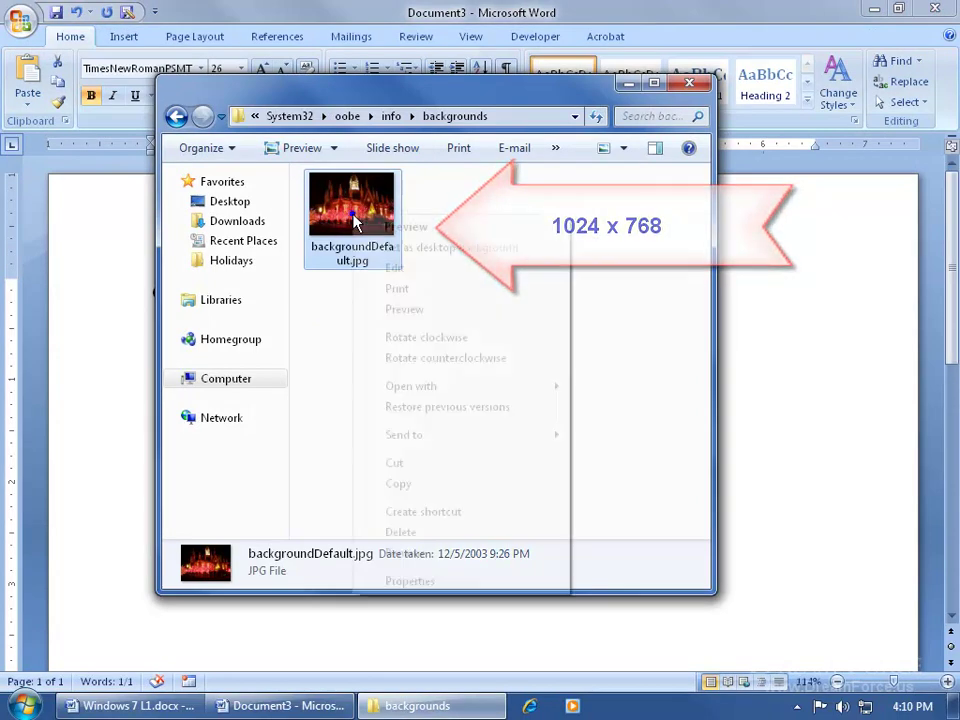
pyautogui.click(408, 581)
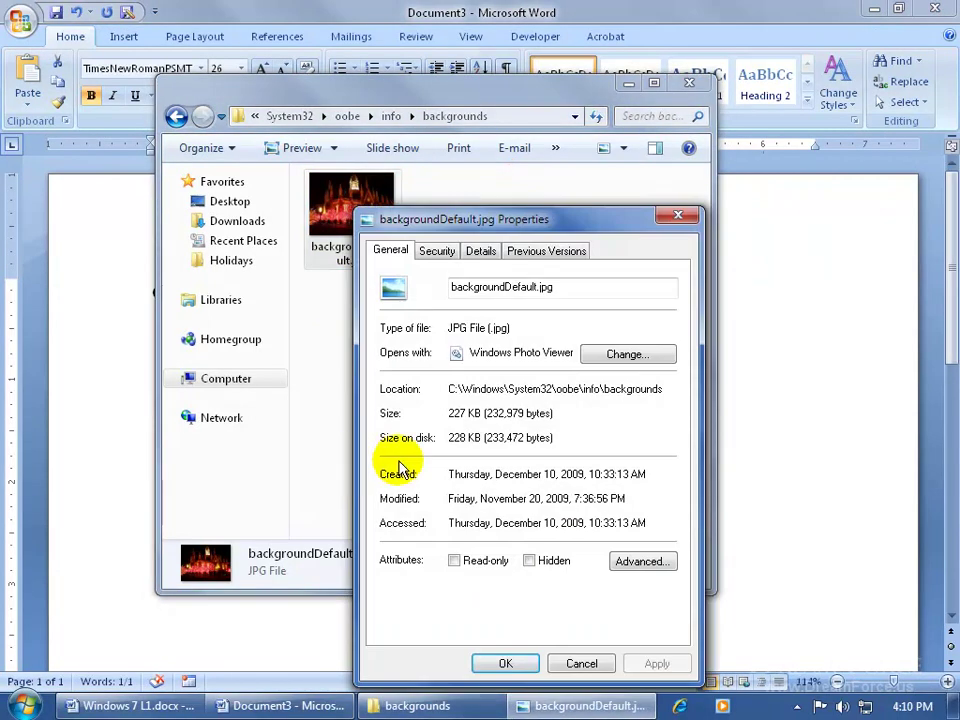
pyautogui.click(478, 251)
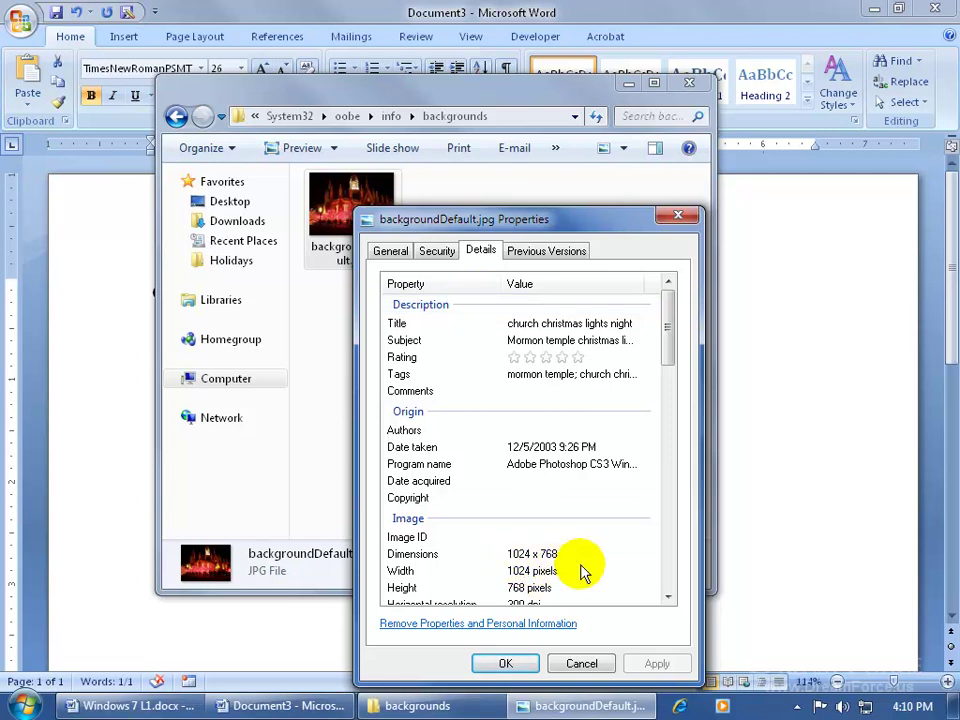
pyautogui.click(678, 216)
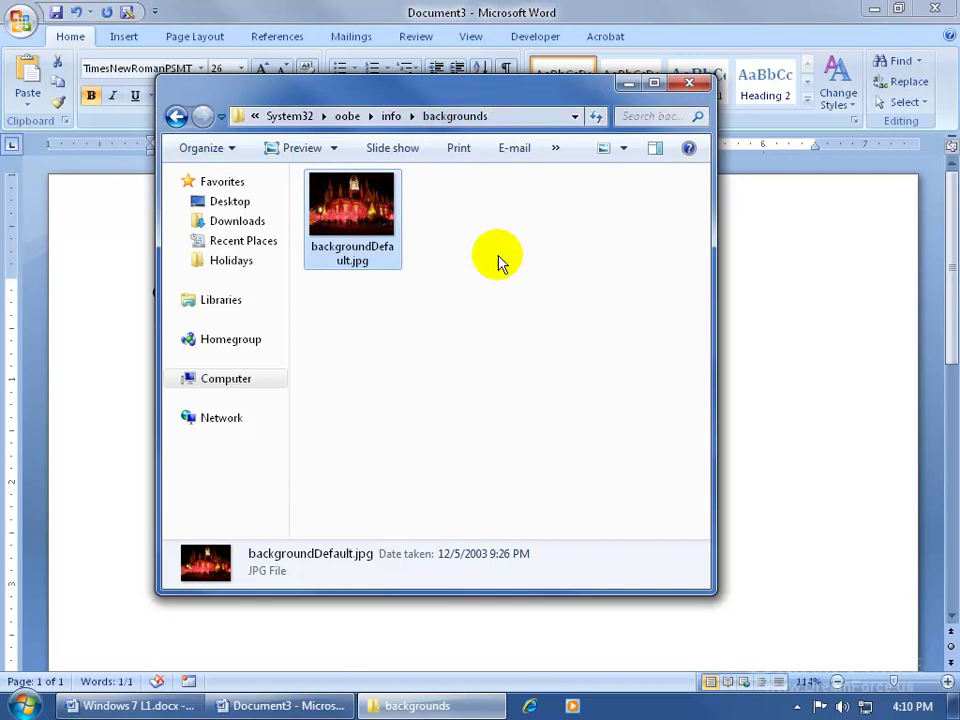
# Close Explorer and Word without saving Document3, then show the Start menu's Shut down options
pyautogui.click(689, 82)
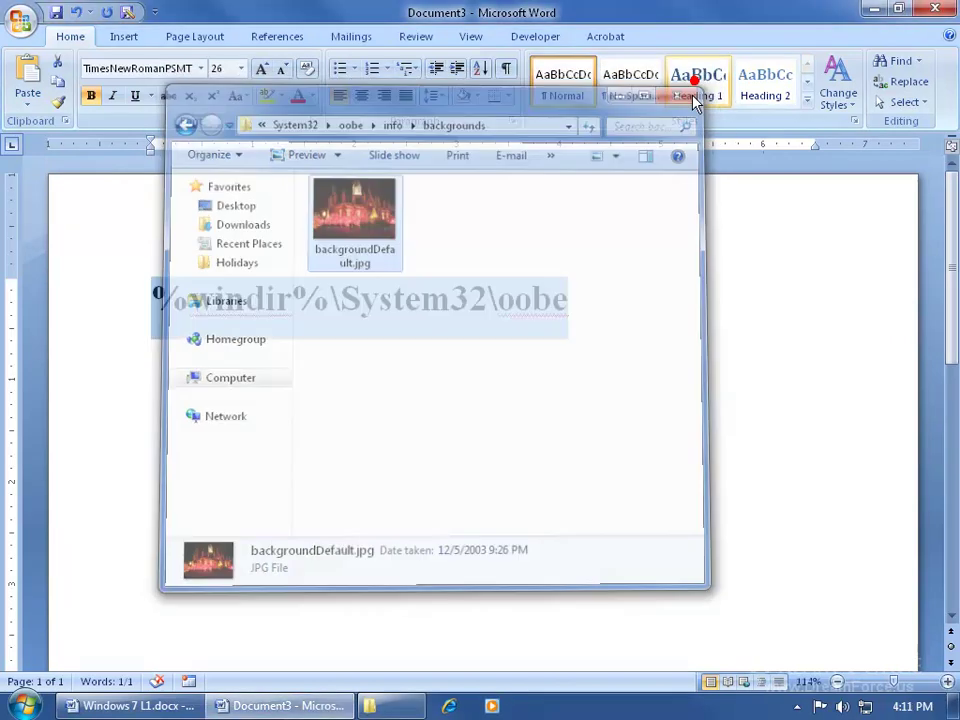
pyautogui.click(937, 12)
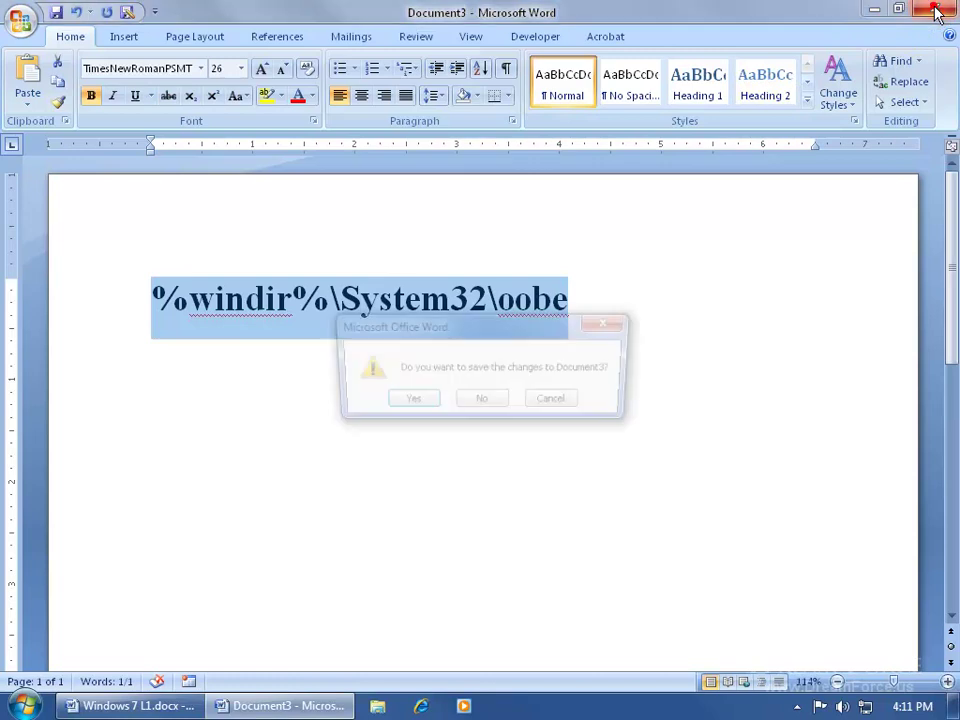
pyautogui.click(481, 403)
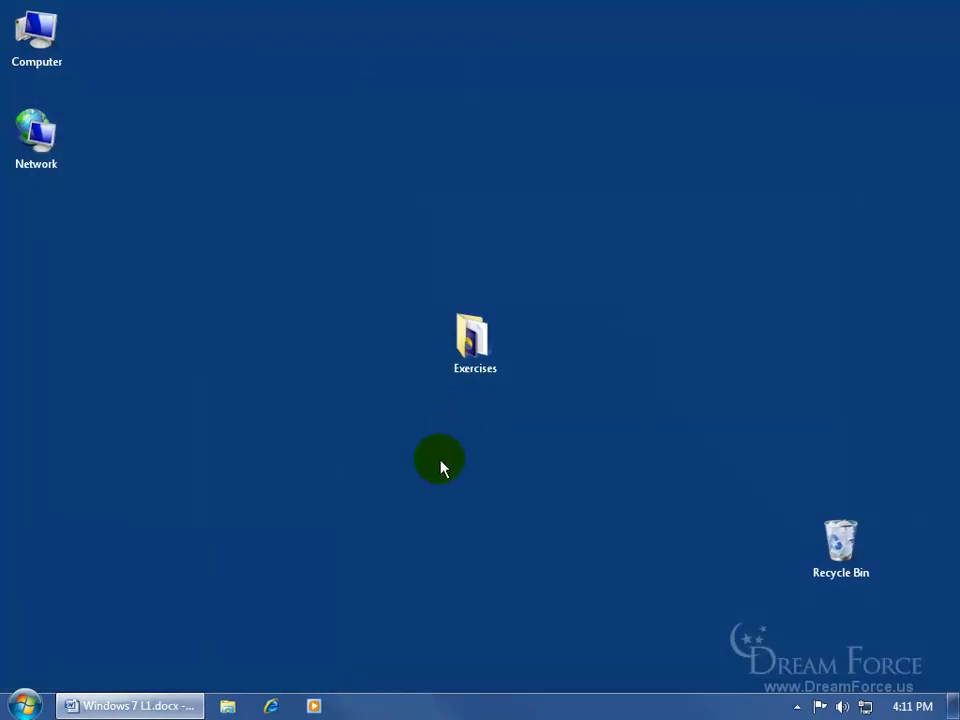
pyautogui.click(26, 702)
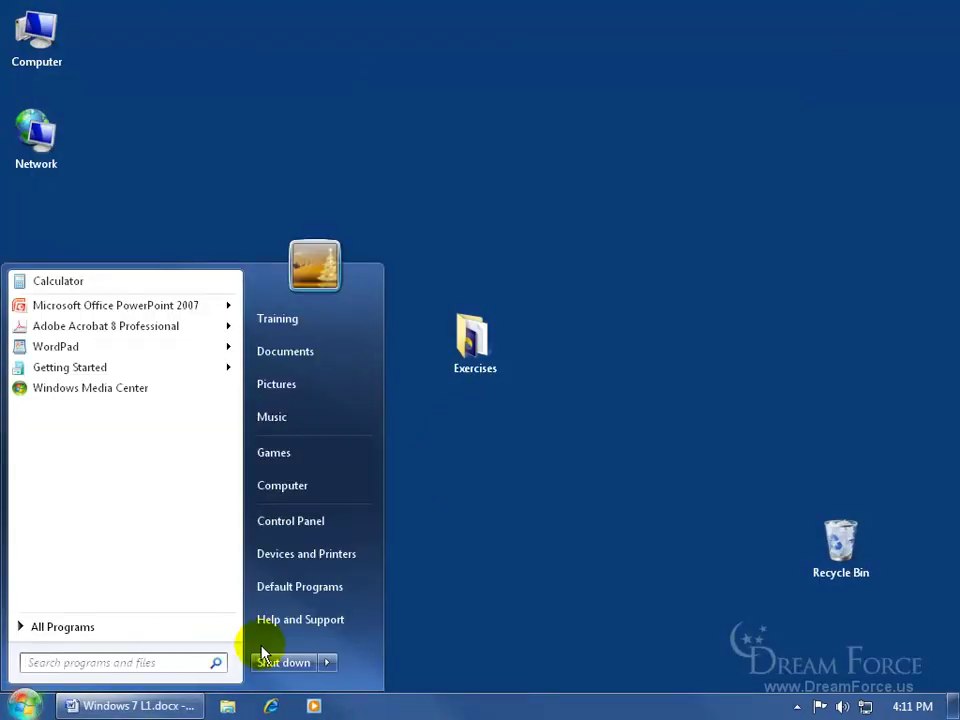
pyautogui.click(328, 664)
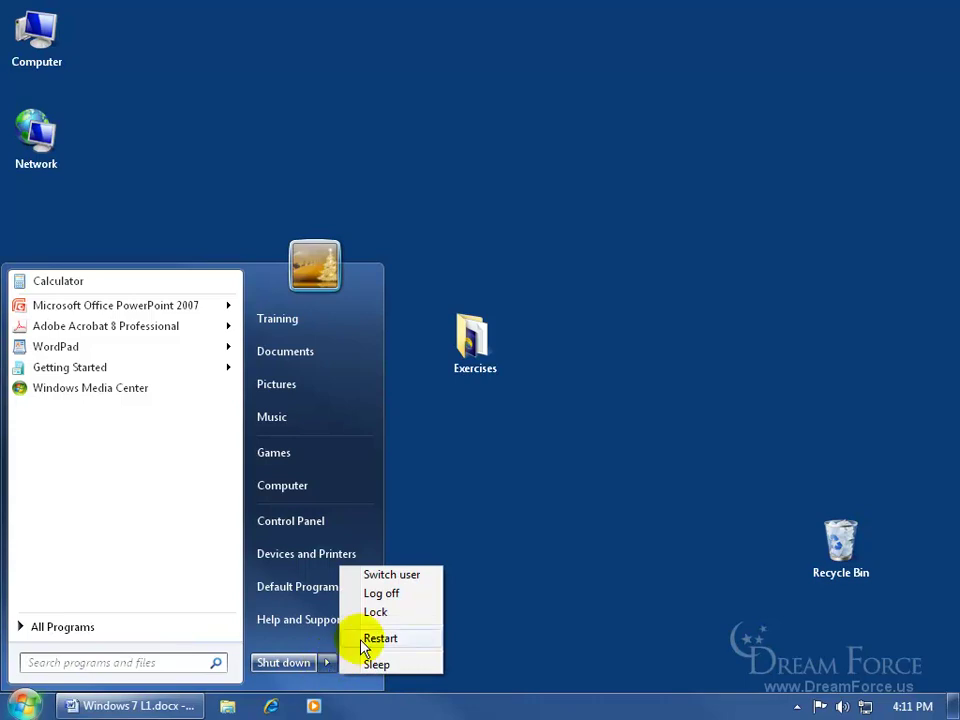
pyautogui.click(618, 477)
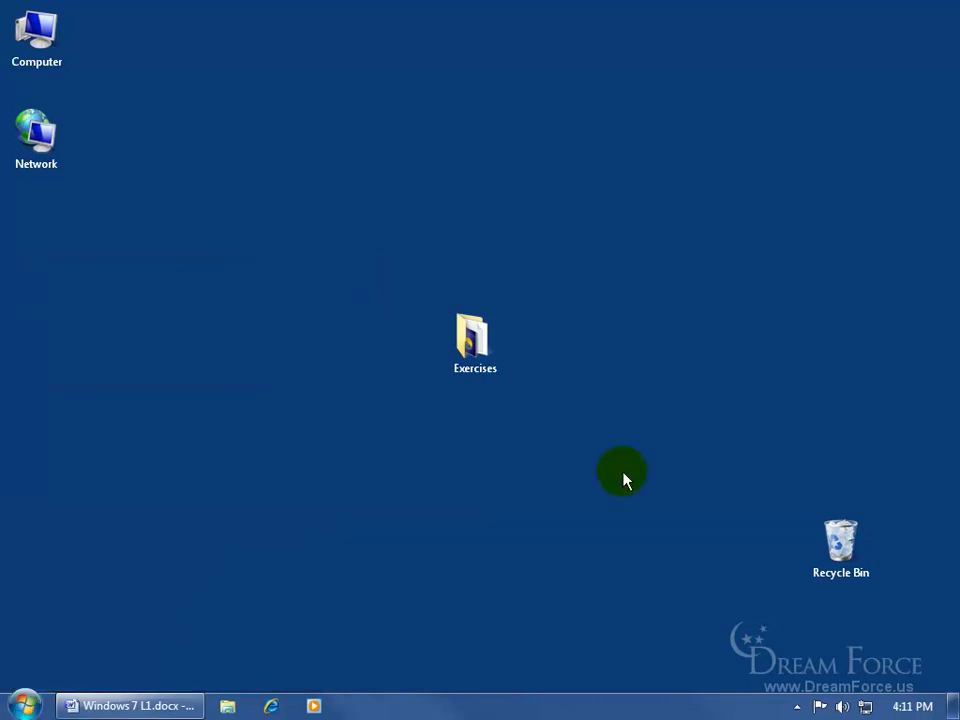